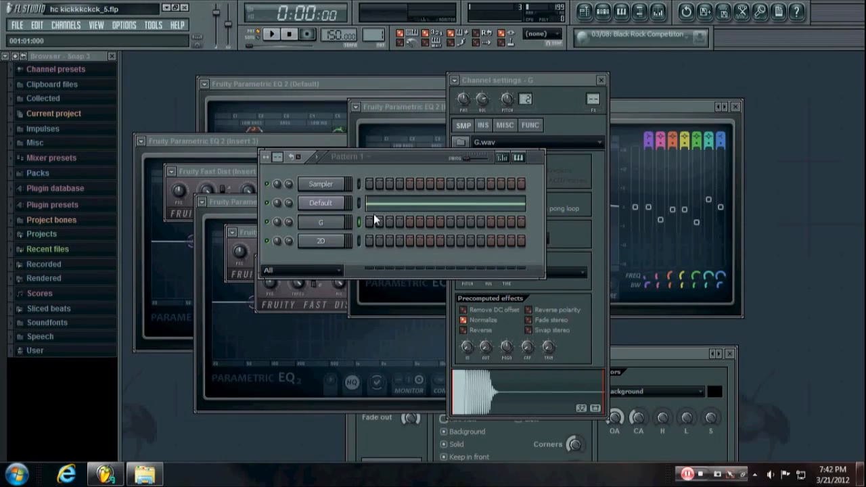
Audition the G kick sample at C5 and at a higher pitch.
key("q")
key("q")
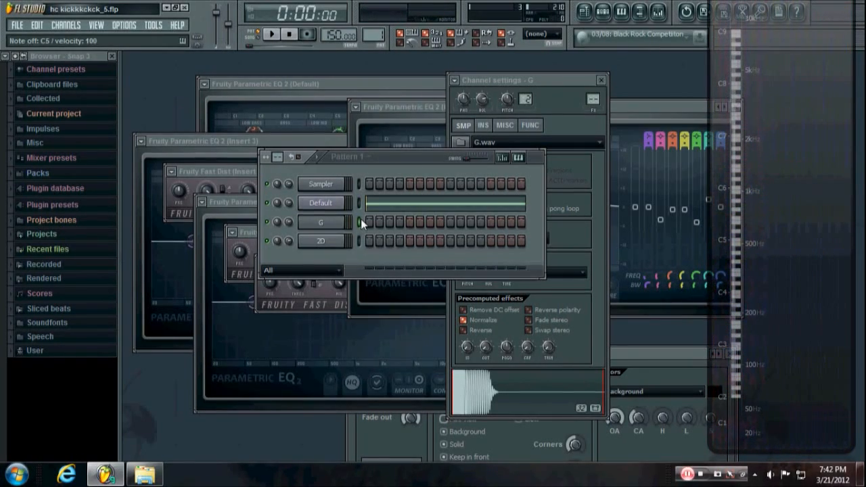
key("t")
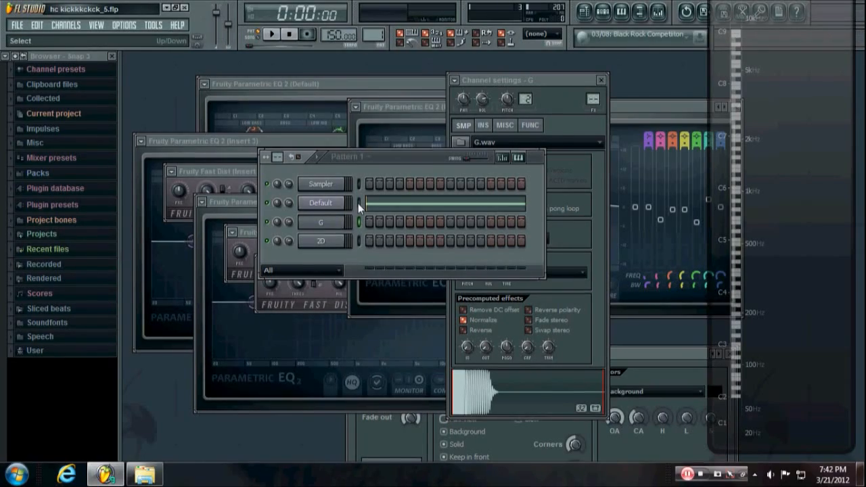
Open the Default channel's Sytrus synth and audition its kick at G4.
left_click(319, 203)
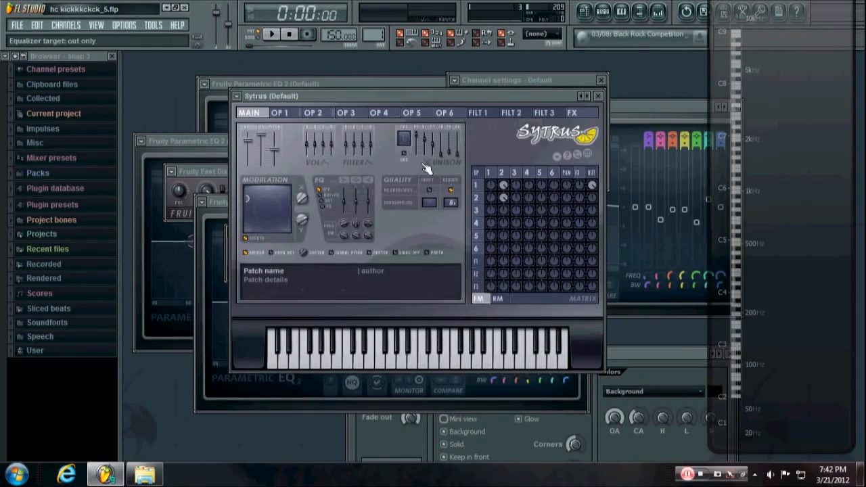
left_click(599, 96)
left_click(601, 80)
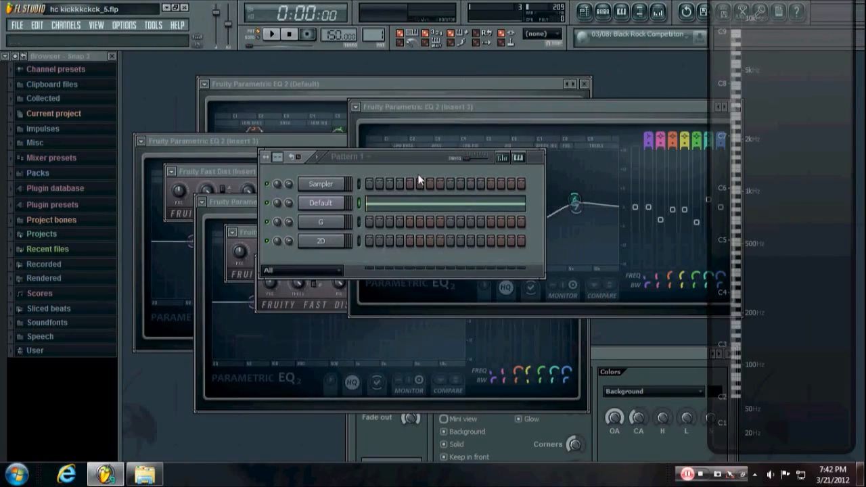
left_click(335, 203)
key("b")
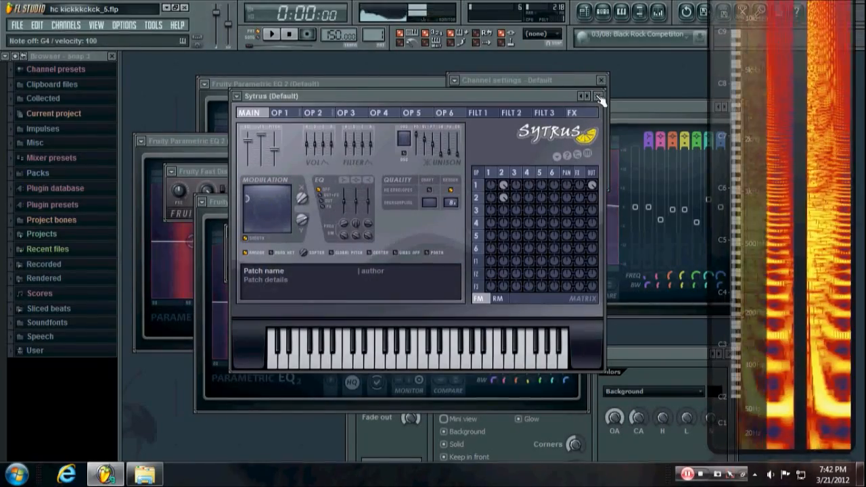
left_click(598, 96)
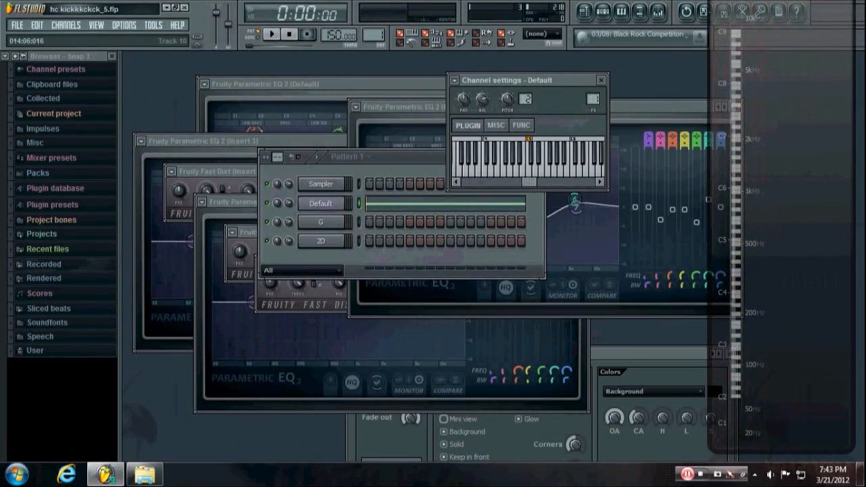
Select the Default synth kick channel in place of G and audition it at several pitches.
left_click(358, 222)
left_click(360, 204)
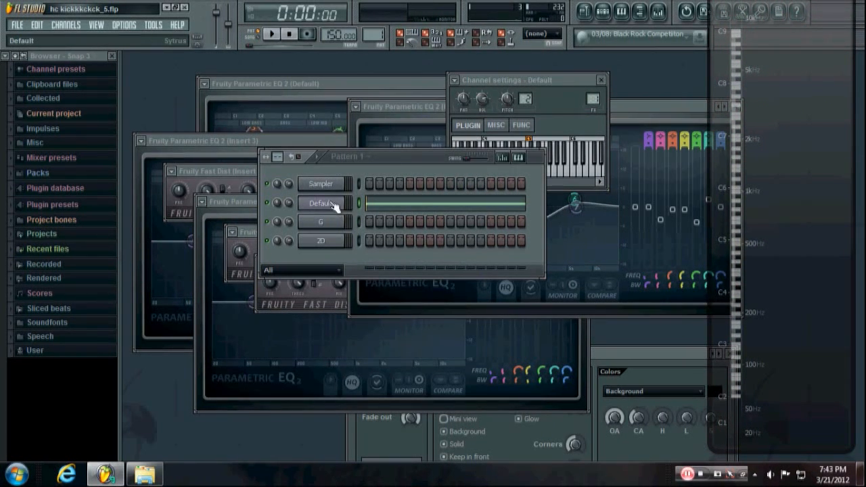
key("x")
key("x")
key("x")
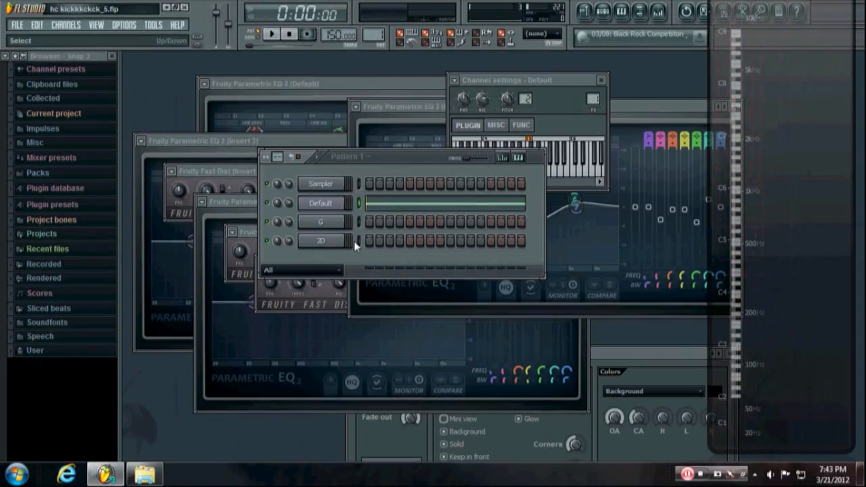
key("b")
Try Monophonic time stretching on the G sample with a raised stretch pitch and audition it.
left_click(322, 225)
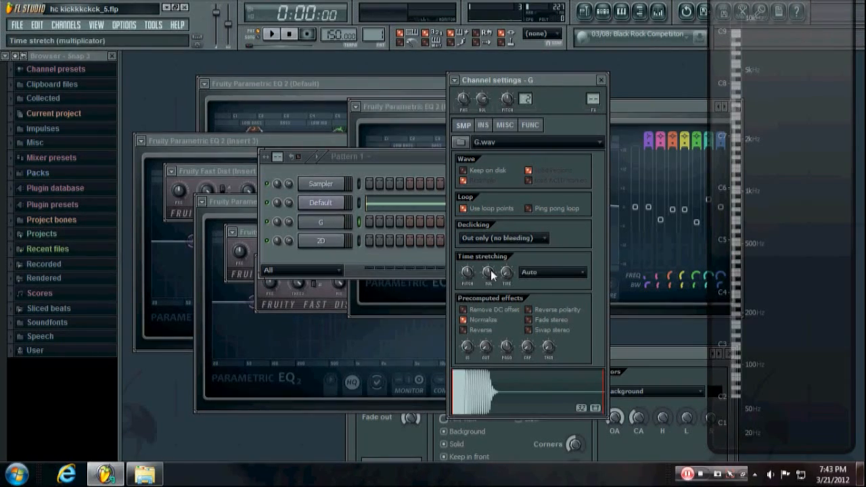
left_click(539, 275)
left_click(549, 346)
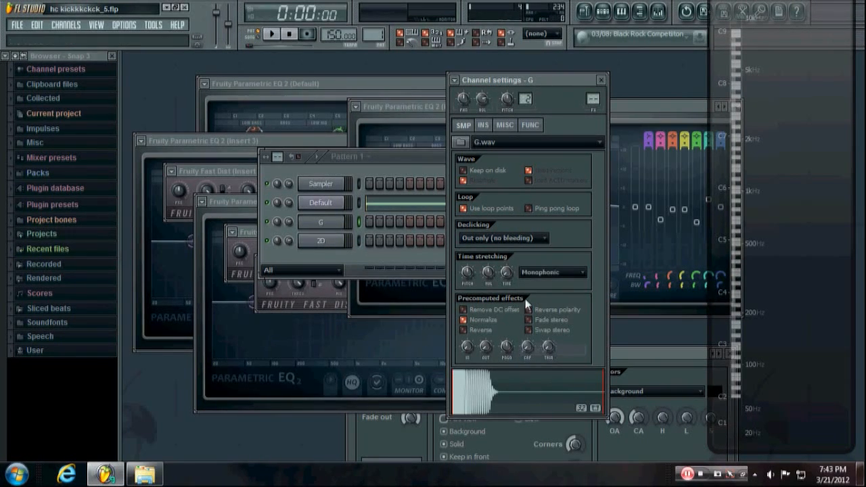
left_click_drag(469, 276, 470, 252)
key("q")
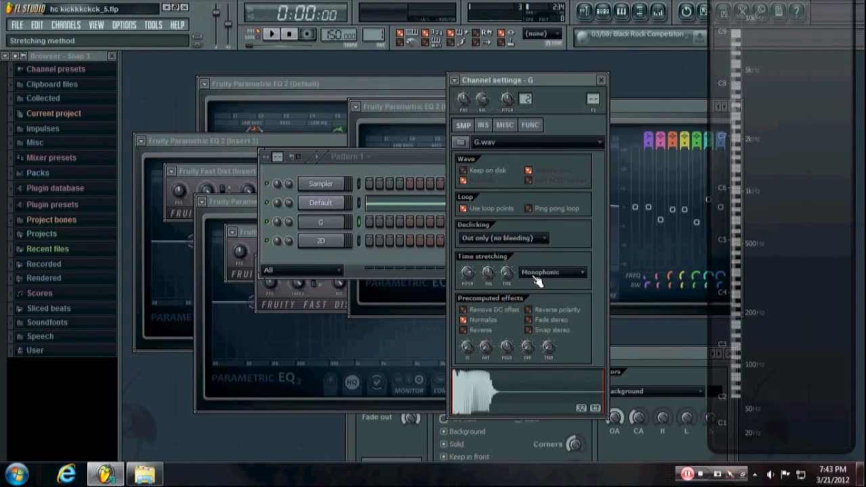
Try the Pro default, Pro transient, Transient, Tonal and Speech stretching methods on the G sample.
left_click(538, 274)
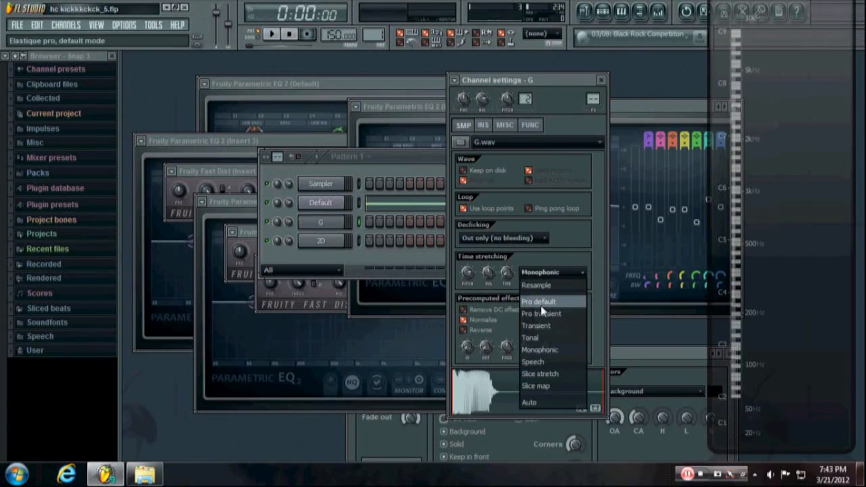
left_click(542, 303)
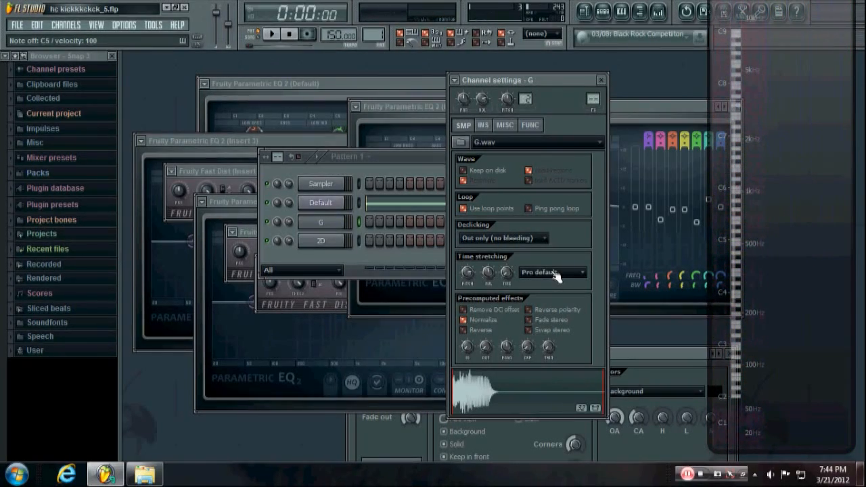
left_click(551, 272)
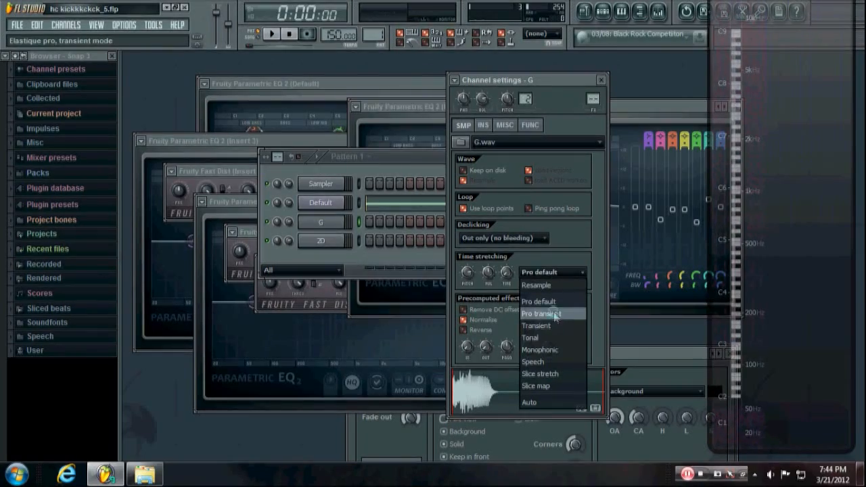
left_click(553, 314)
left_click(555, 274)
left_click(551, 325)
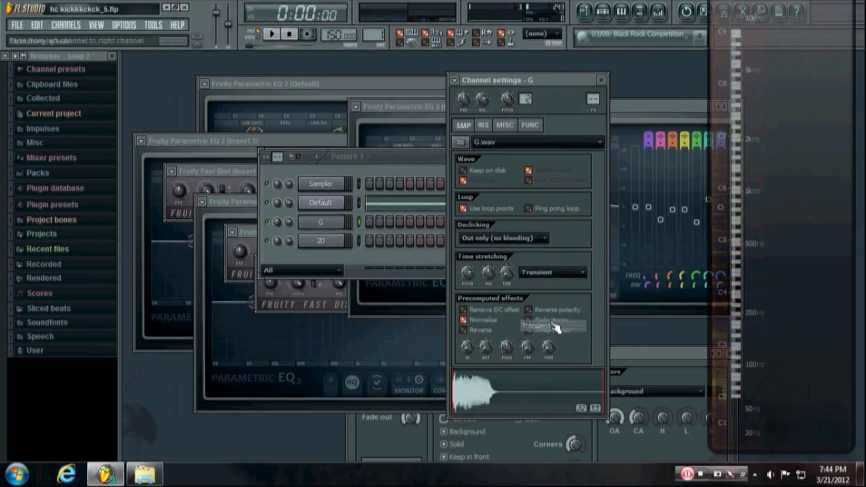
left_click(550, 272)
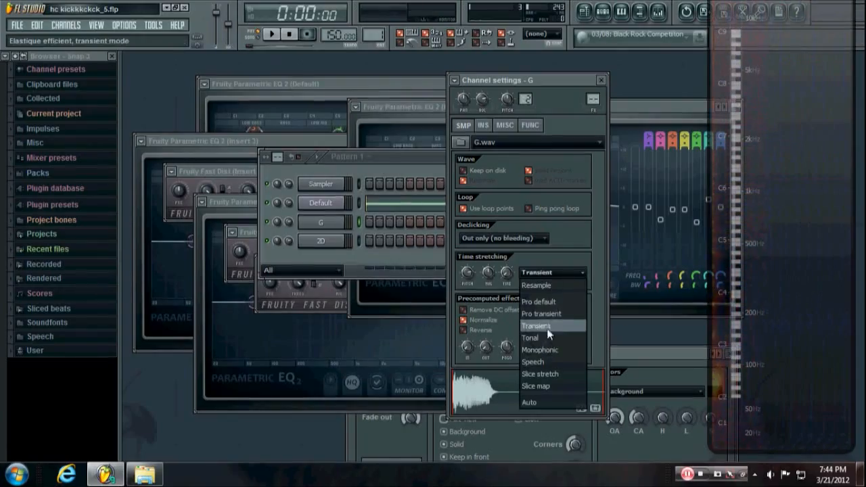
left_click(541, 337)
left_click(564, 275)
left_click(548, 360)
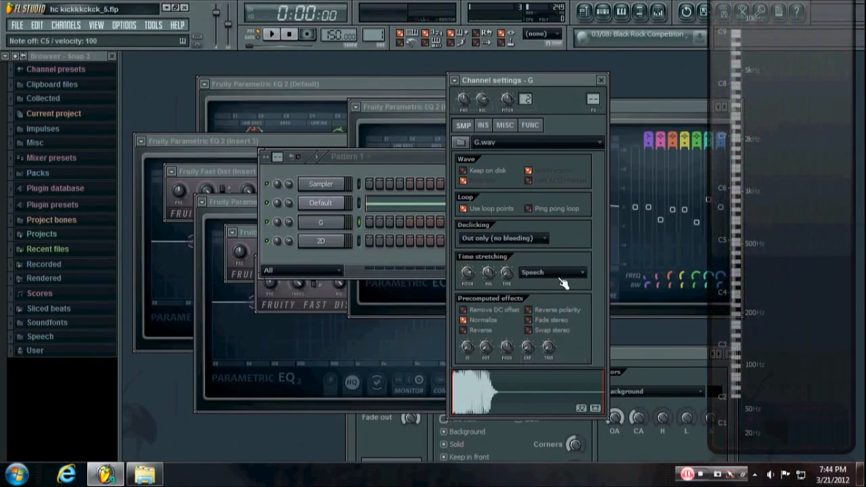
Try the Resample method on the G sample, and restore its time stretching to Auto with the default pitch.
left_click(557, 274)
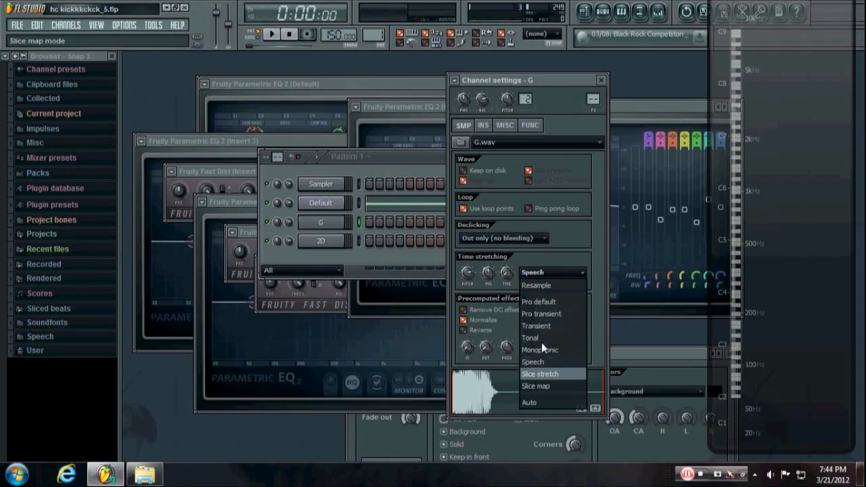
left_click(544, 285)
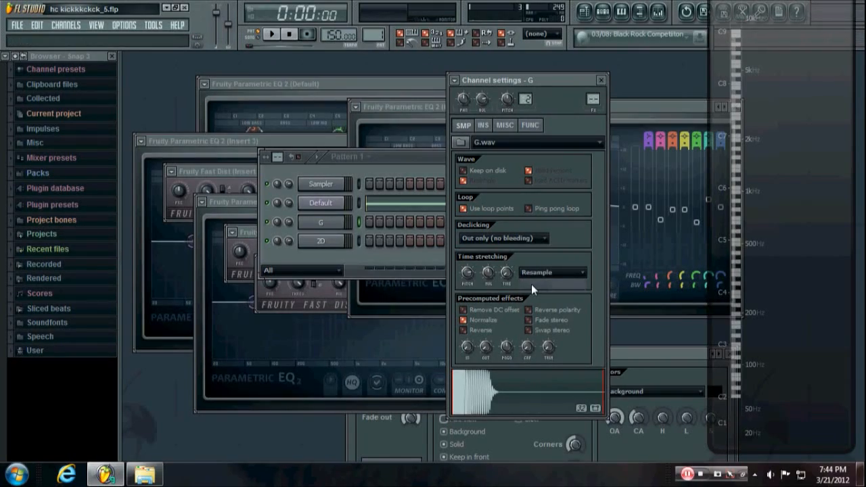
key("b")
key("ctrl+z")
key("b")
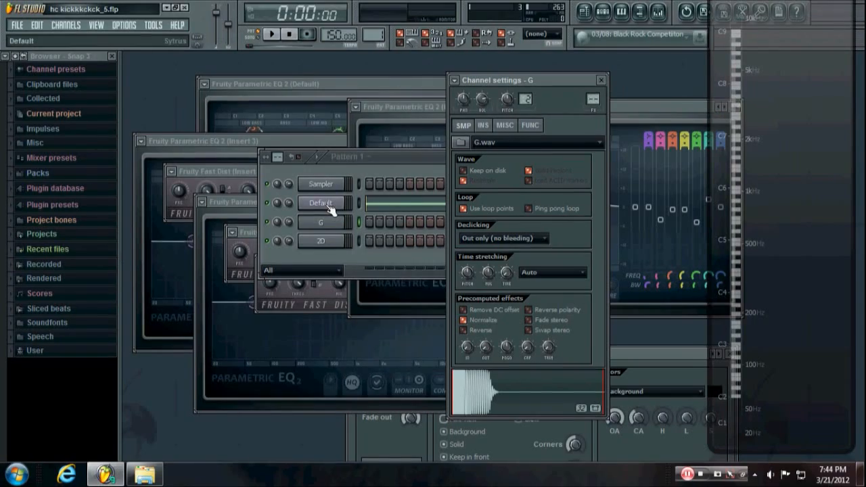
Add the 2G sample from the Fist exports folder as a new channel with Normalize enabled.
left_click(144, 474)
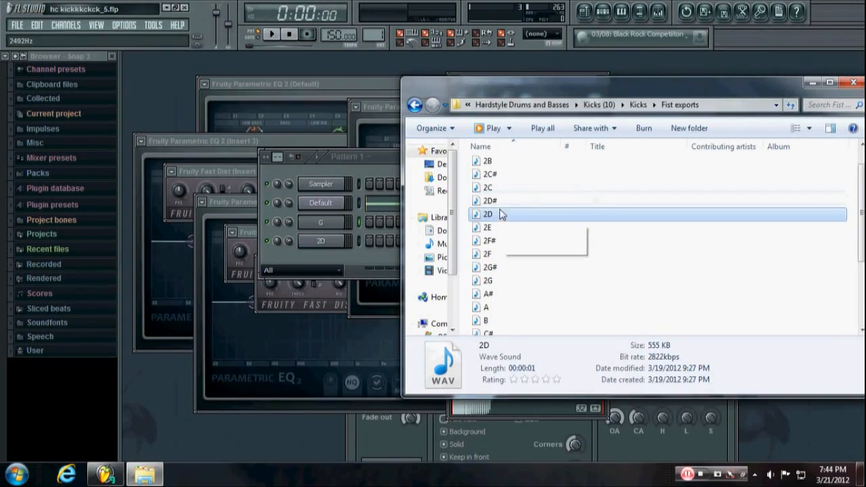
scroll(507, 298, "up", 1)
left_click_drag(501, 320, 331, 259)
left_click(467, 320)
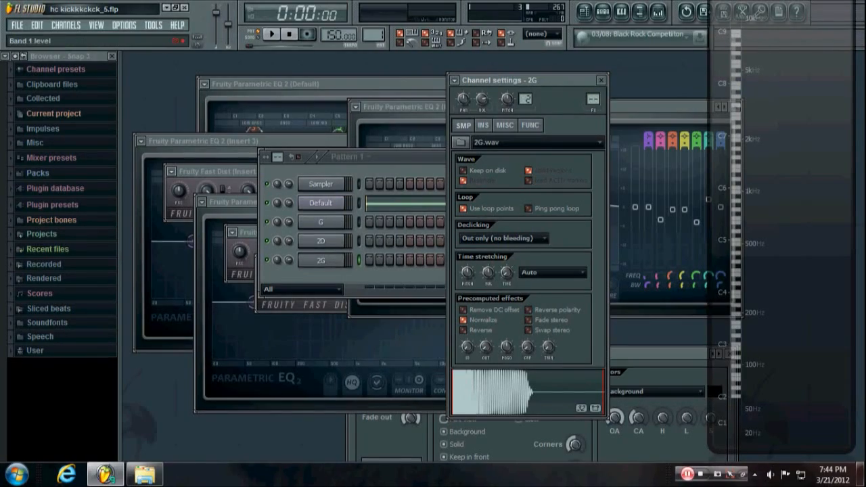
Select the G sample channel and audition it across high and low notes up to C6.
left_click(362, 222)
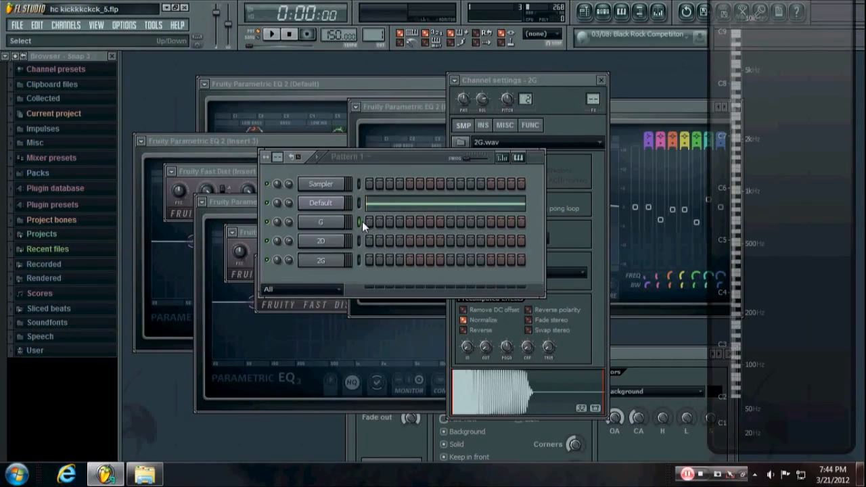
key("q")
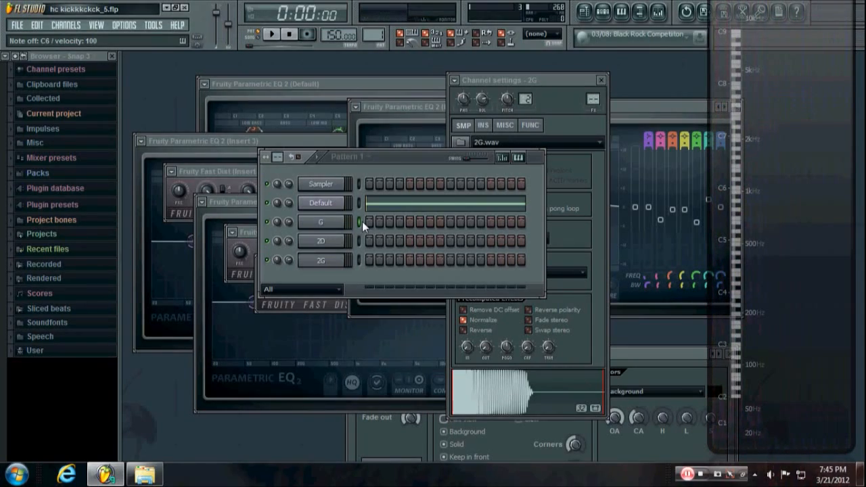
key("z")
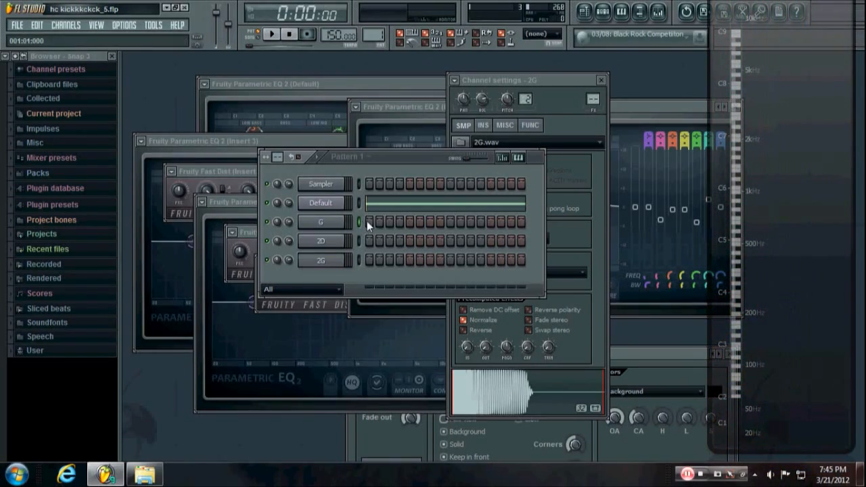
Try scaling the attack time of operator 1's volume envelope to 200% in the Default channel's Sytrus, and show its pitch envelope.
left_click(321, 203)
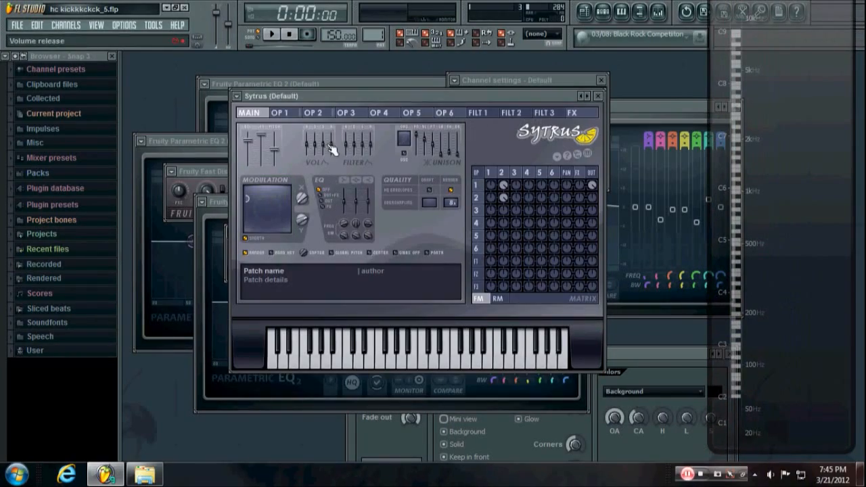
left_click(282, 113)
left_click_drag(331, 95, 414, 97)
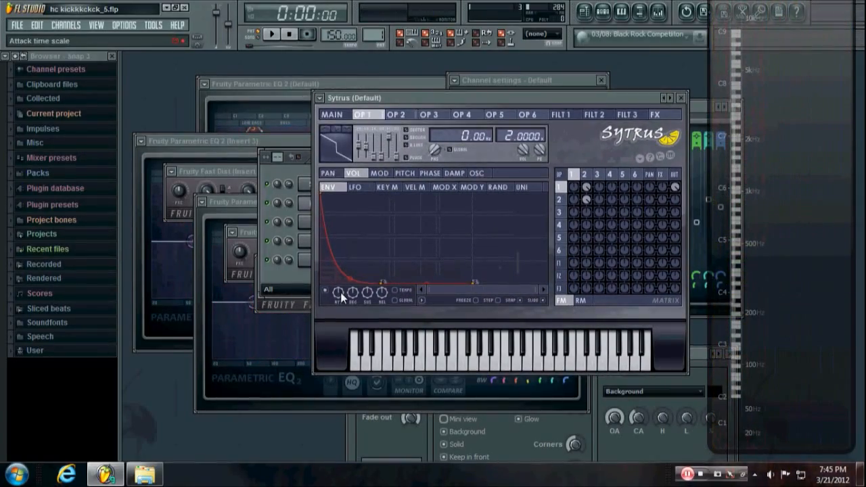
left_click_drag(338, 296, 338, 287)
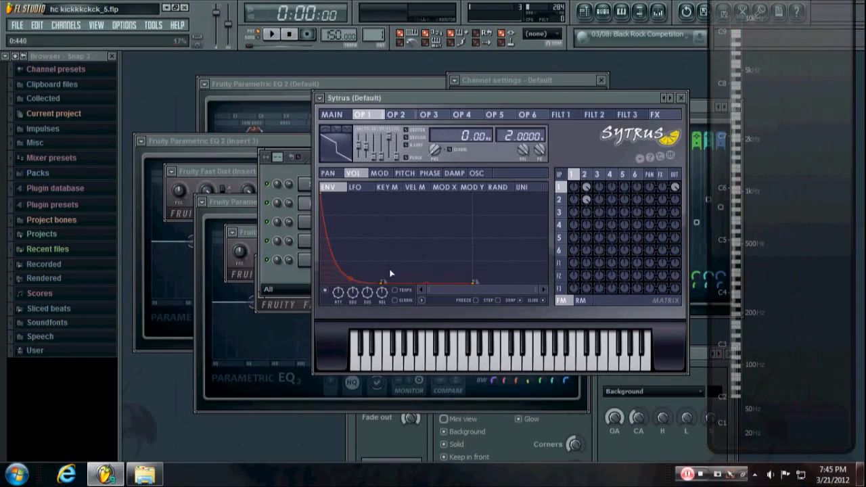
left_click_drag(339, 293, 339, 277)
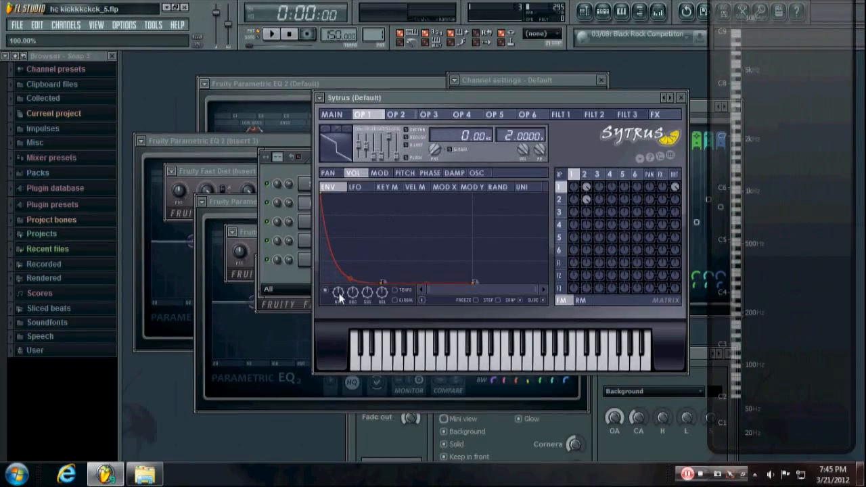
left_click_drag(339, 292, 339, 263)
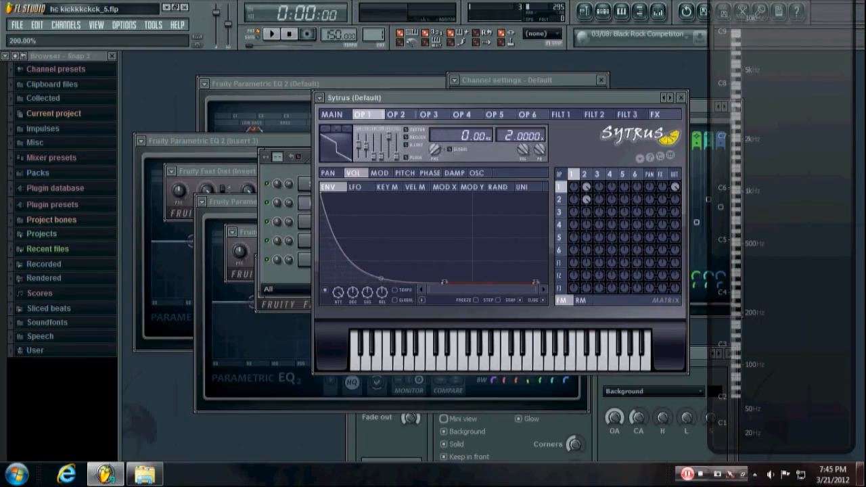
left_click_drag(339, 264, 339, 264)
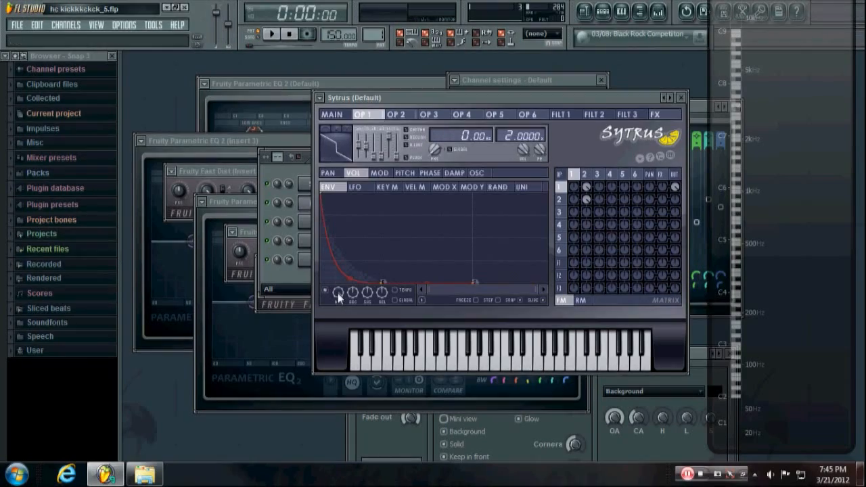
left_click(405, 173)
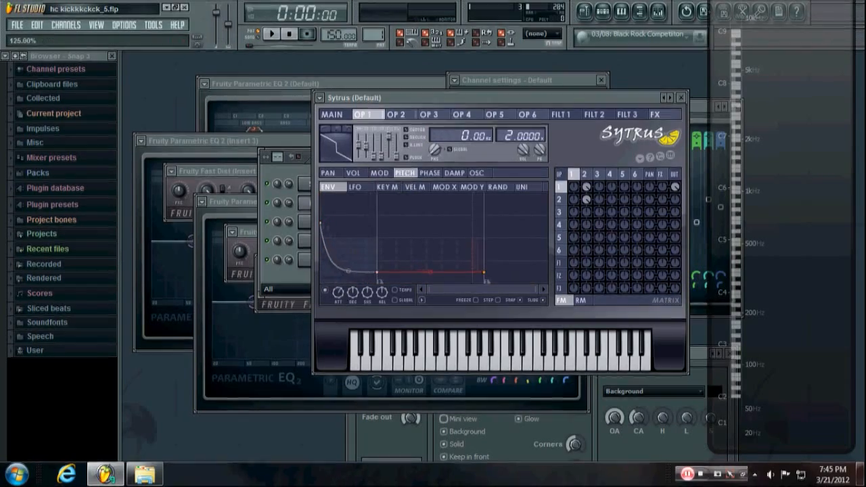
Audition the Default synth kick at G4 and compare it with the 2G sample channel.
left_click(294, 278)
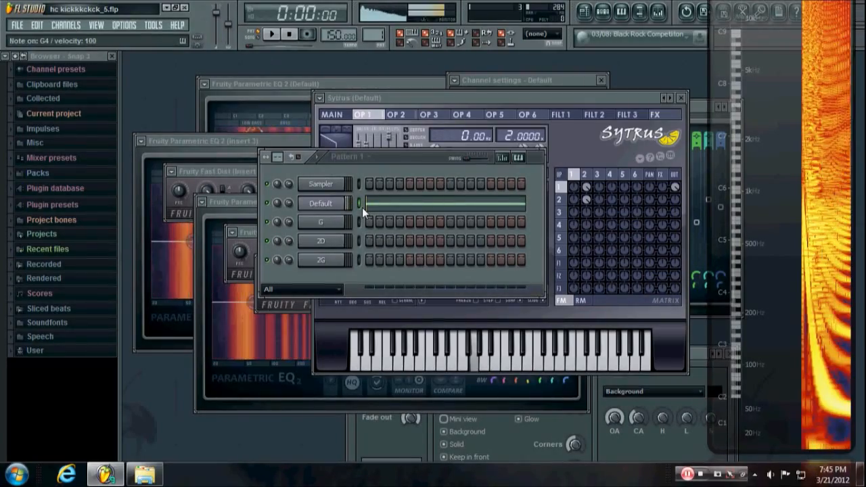
left_click(359, 262)
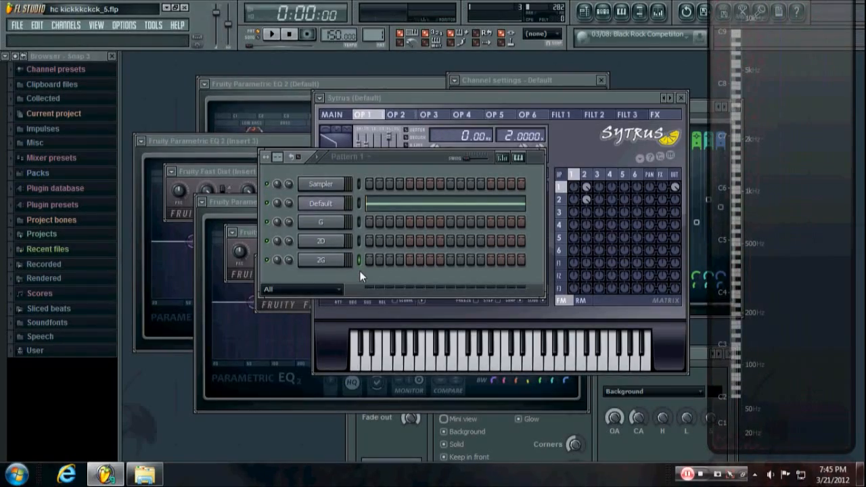
key("z")
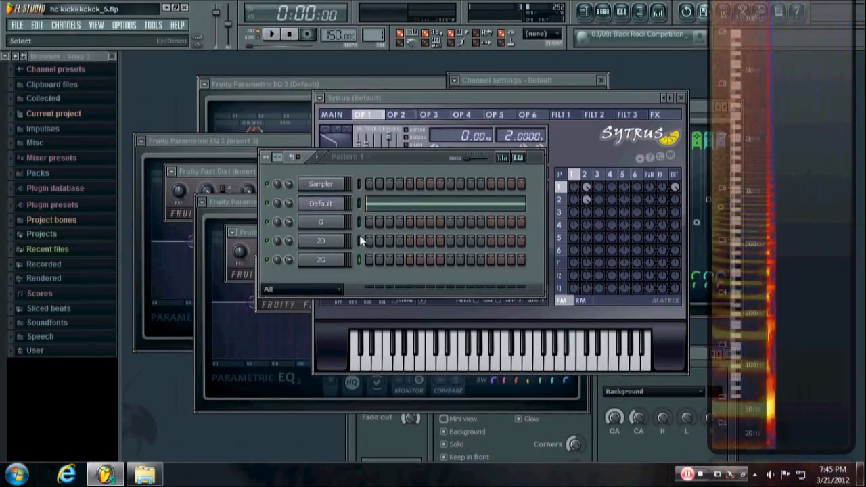
Audition the 2G sample channel at C6 and compare it with the G sample channel.
left_click(356, 224)
left_click(357, 260)
key("q")
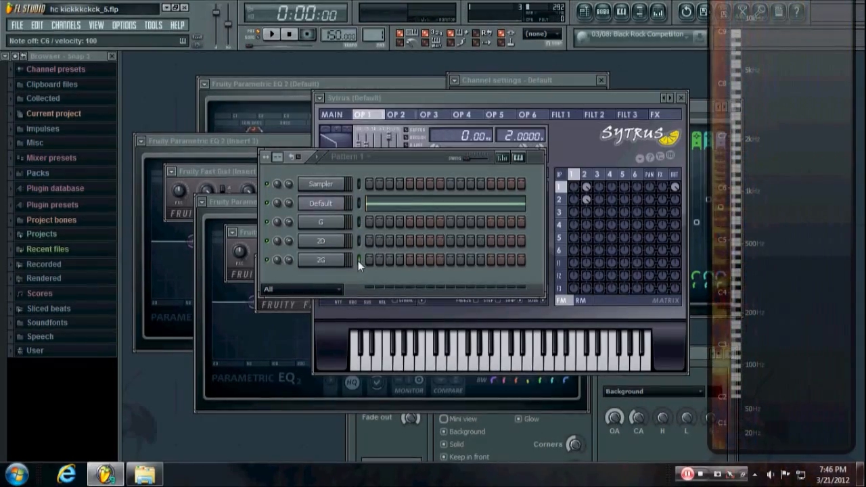
key("q")
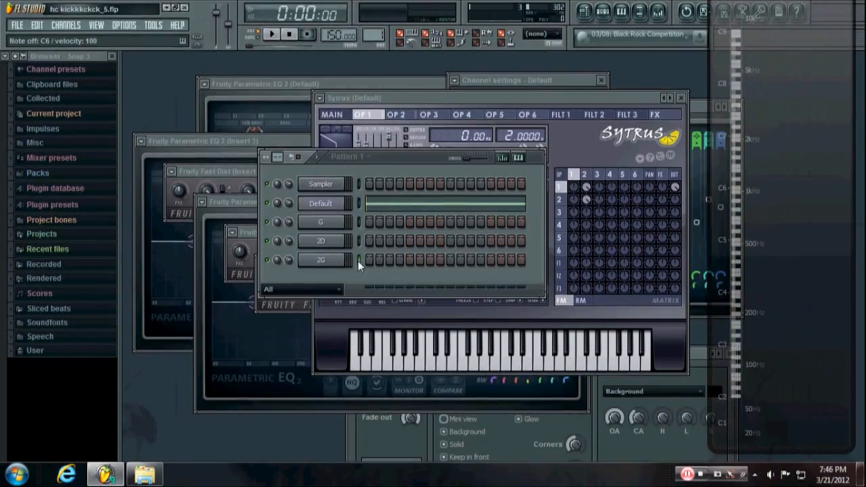
left_click(359, 222)
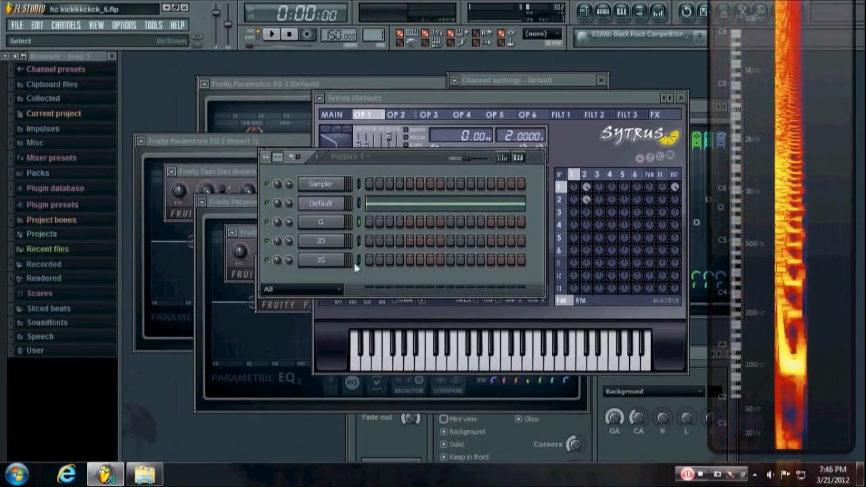
Try changing the attack time scale of operator 1's pitch envelope in the Default channel's Sytrus, and reset it to 100%.
left_click(332, 203)
left_click(325, 203)
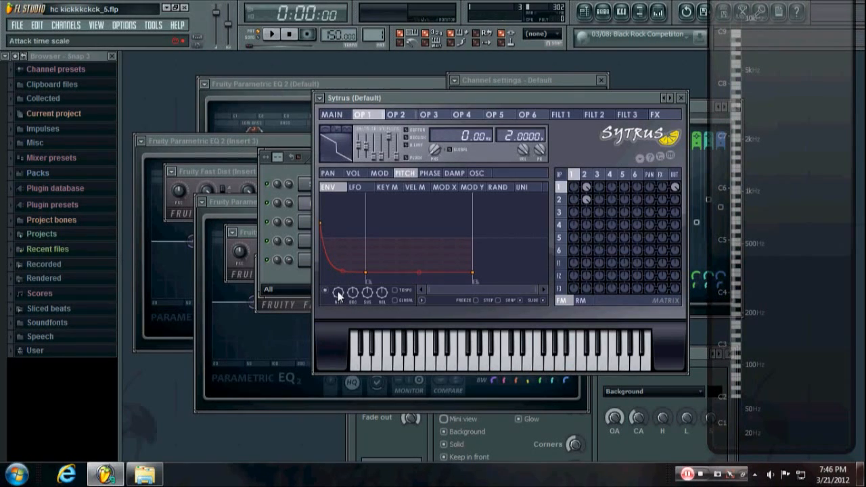
left_click_drag(338, 291, 338, 317)
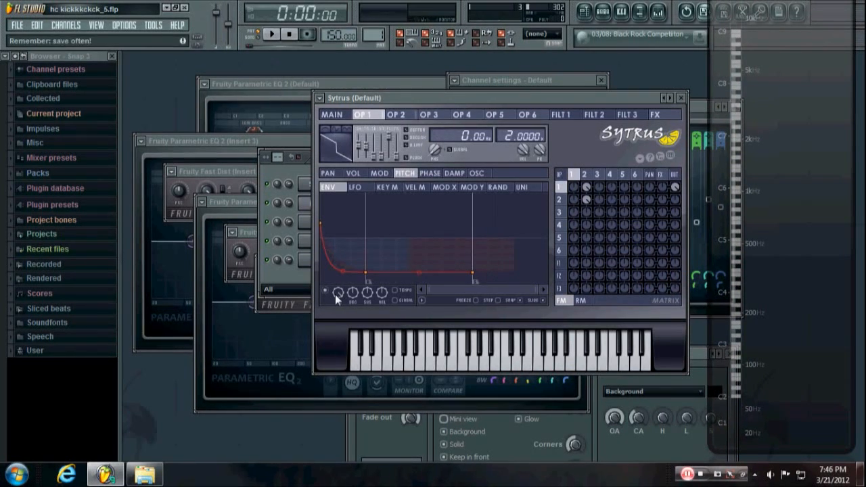
left_click(336, 295, "alt")
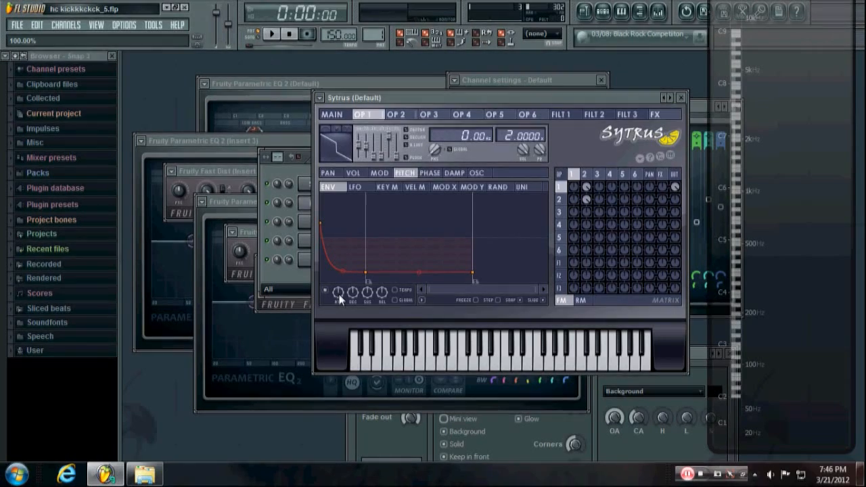
Show operator 1's volume envelope and audition the Default synth kick at C5 and G4.
left_click(353, 173)
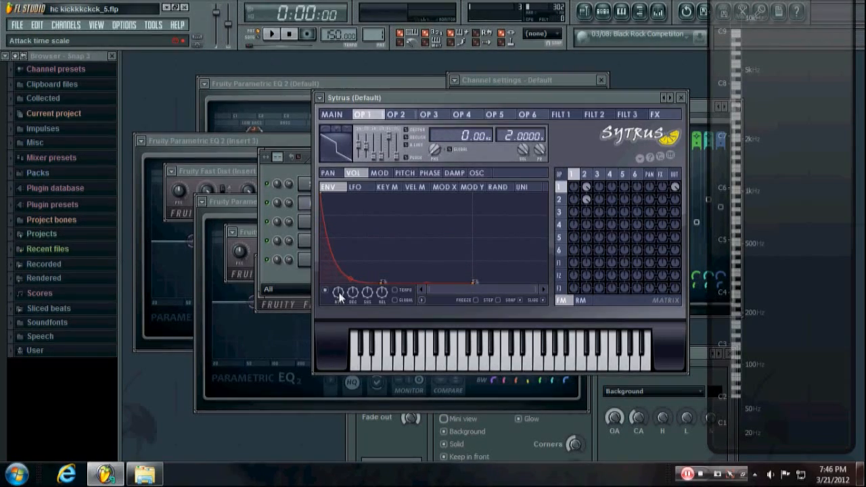
key("q")
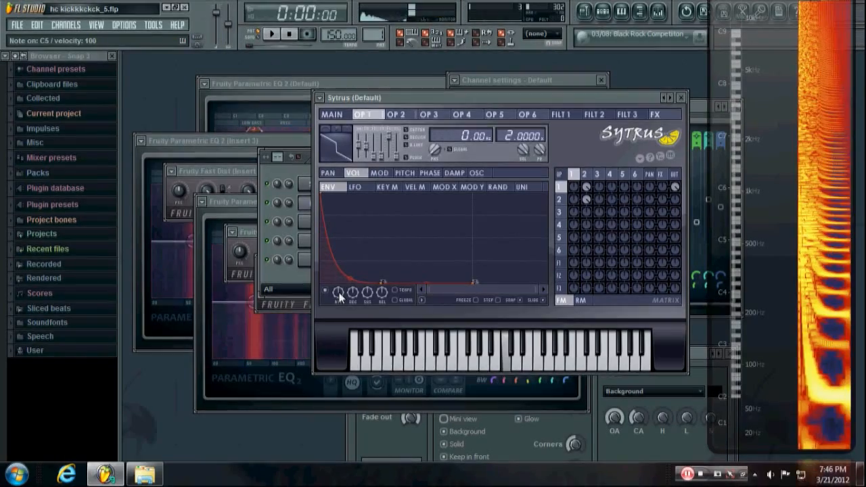
key("b")
Raise the attack time scale of operator 1's volume envelope in stages to about 130%, auditioning the kick at G4 in between.
left_click_drag(339, 293, 339, 287)
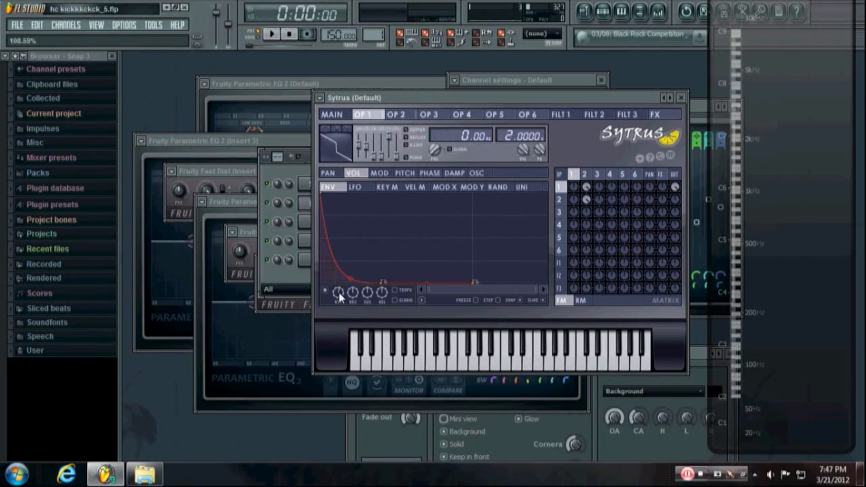
key("b")
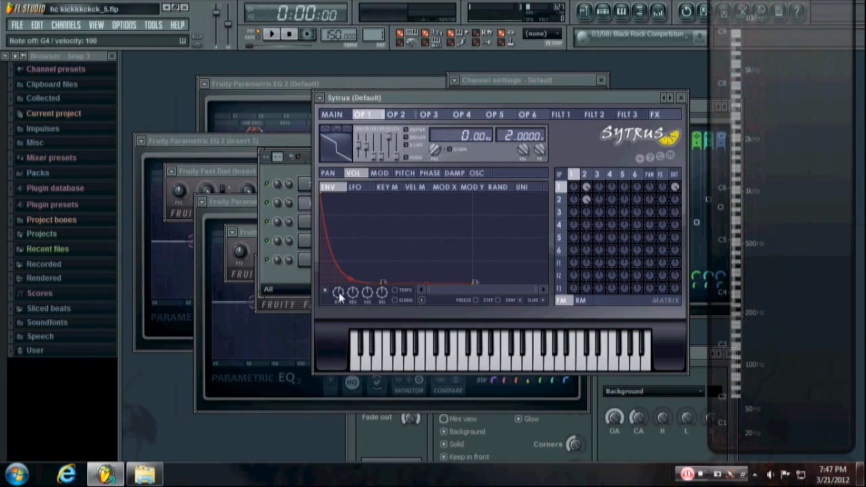
left_click_drag(339, 292, 339, 287)
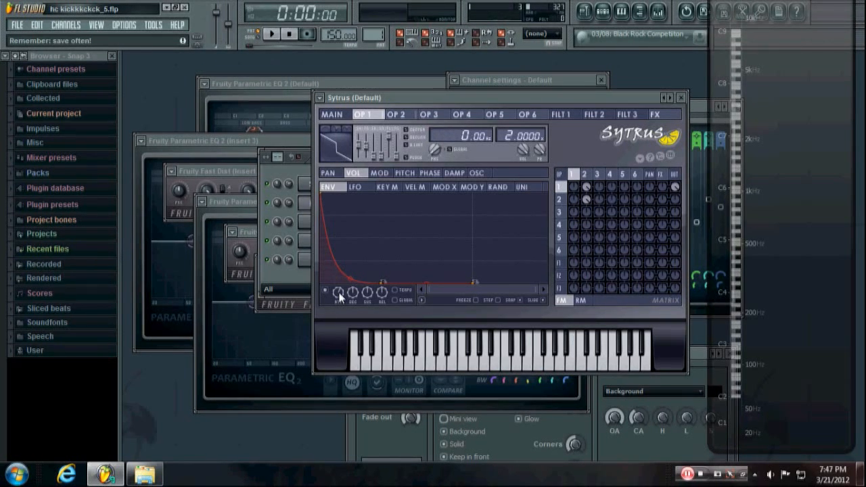
left_click_drag(339, 292, 339, 280)
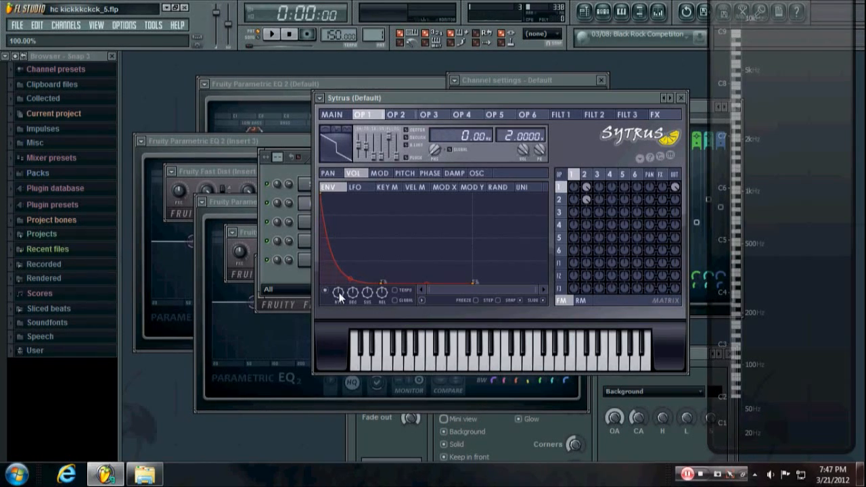
left_click_drag(339, 292, 339, 283)
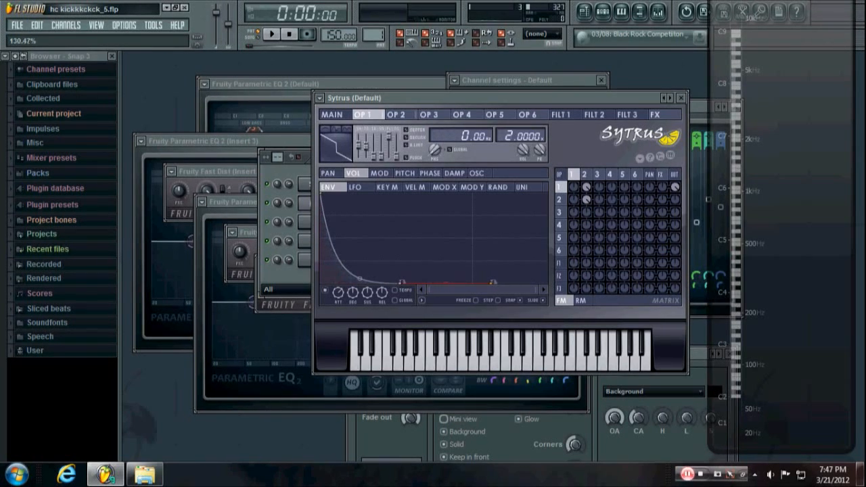
left_click_drag(338, 286, 339, 285)
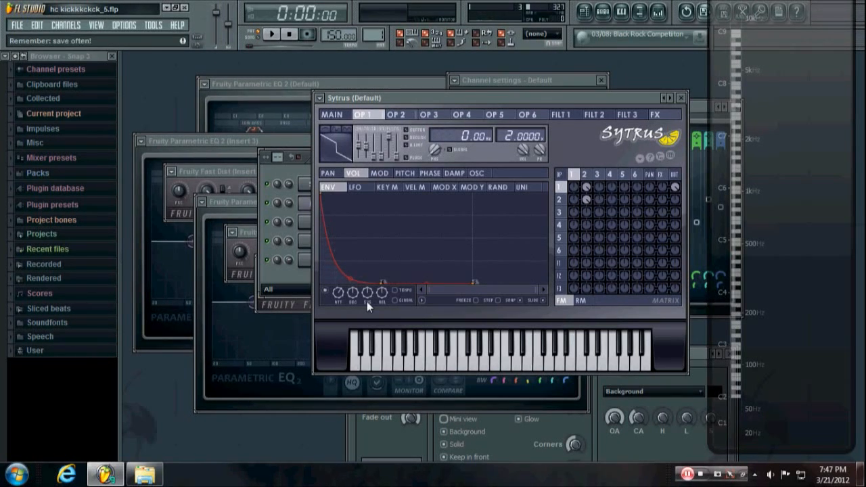
Compare the 2D and 2G sample channels by auditioning 2D at D5 and C5 and 2G at G4.
key("F6")
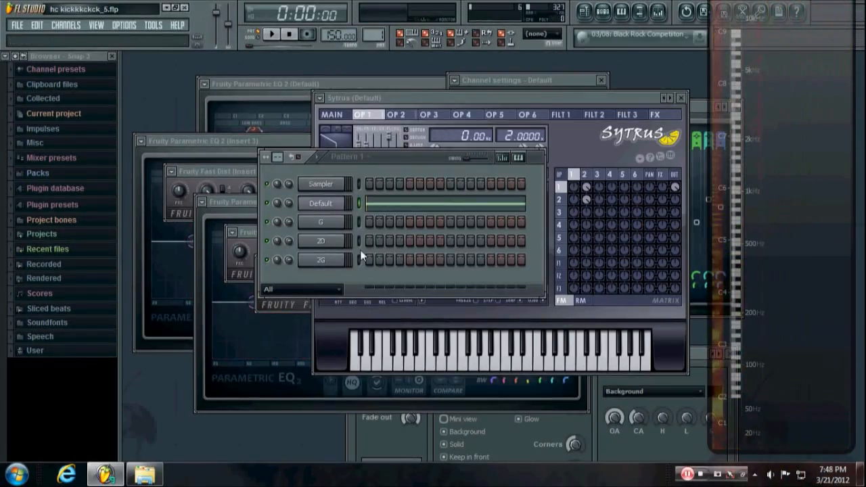
left_click(361, 242)
key("x")
key("x")
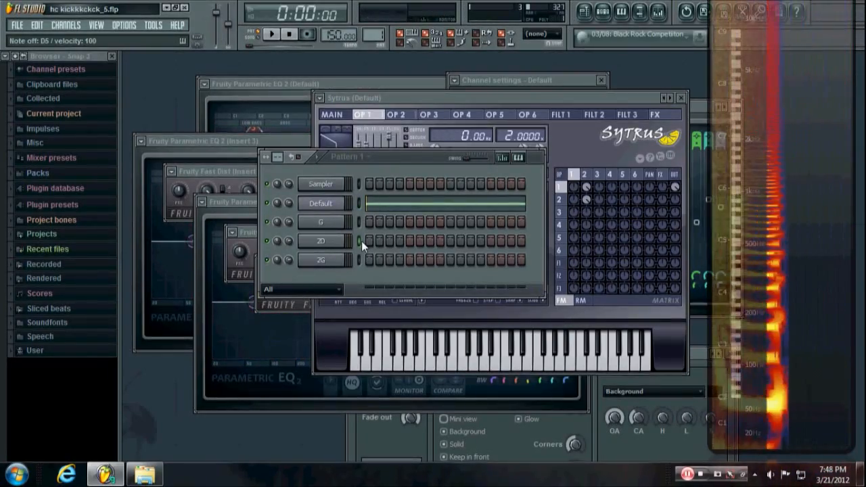
left_click(360, 259)
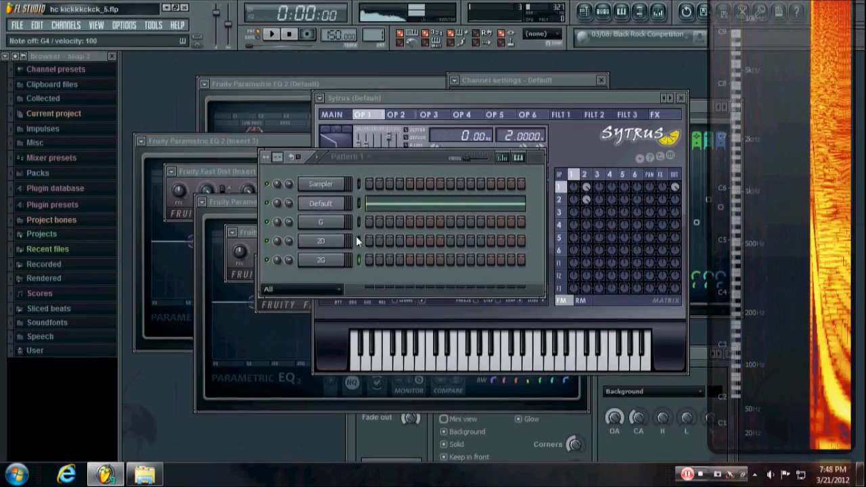
left_click(359, 242)
key("x")
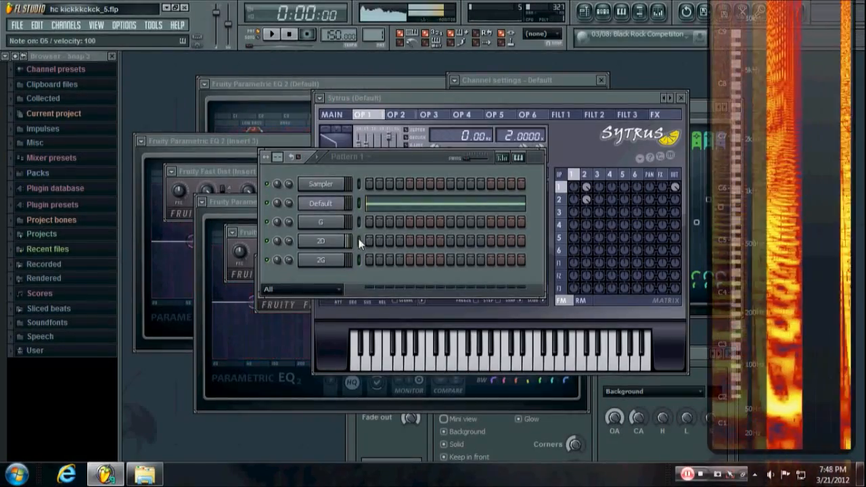
key("z")
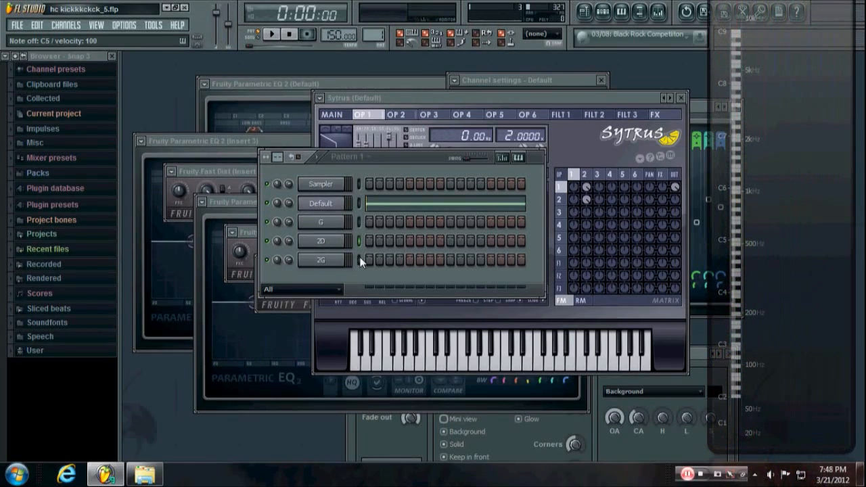
Audition the G sample channel at C5 and show its channel settings with G.wav.
left_click(544, 98)
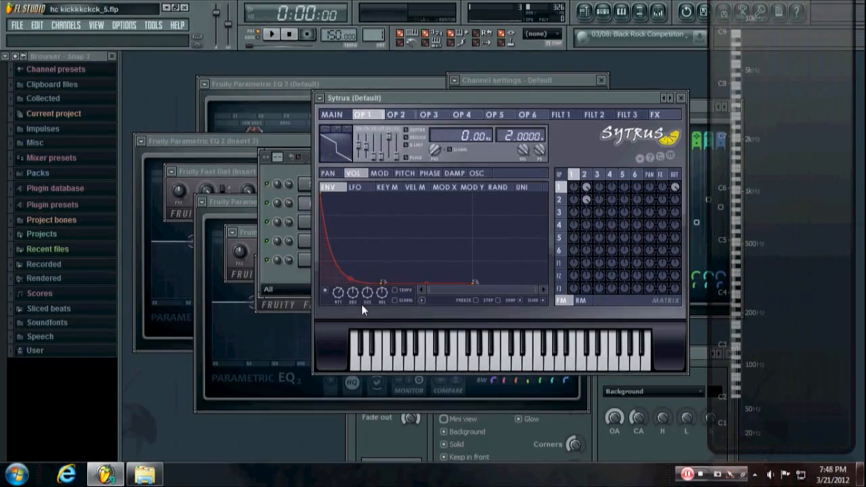
left_click(290, 281)
left_click(359, 226)
key("q")
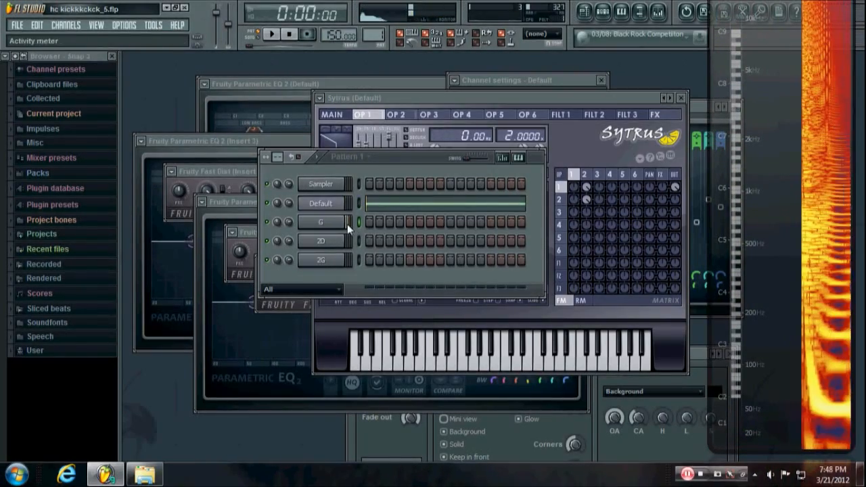
left_click(345, 223)
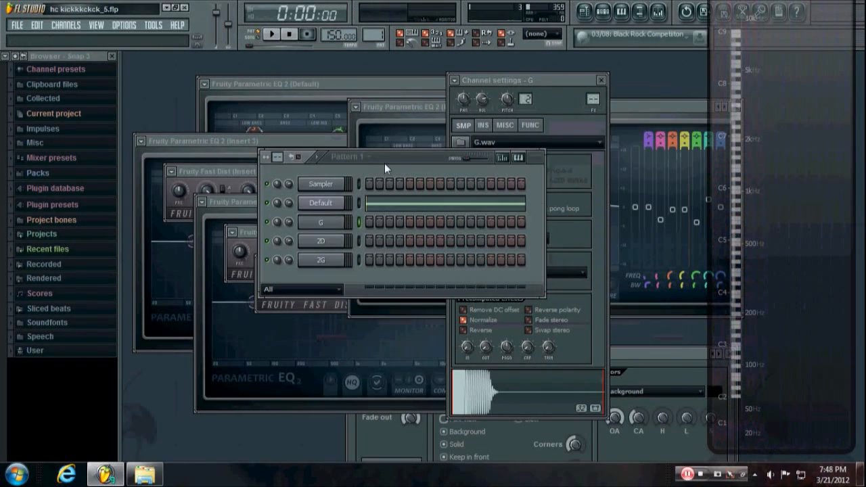
key("q")
Audition the 2D sample channel at C5 and compare it with the G channel at the same note.
left_click(358, 242)
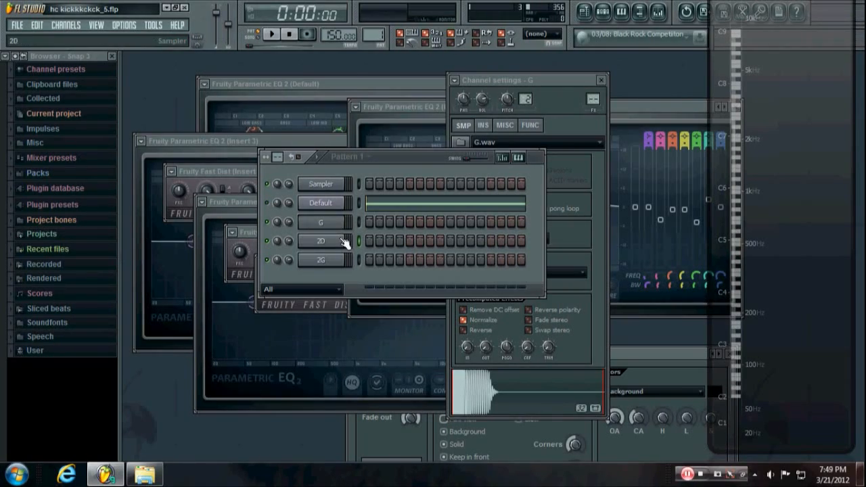
key("q")
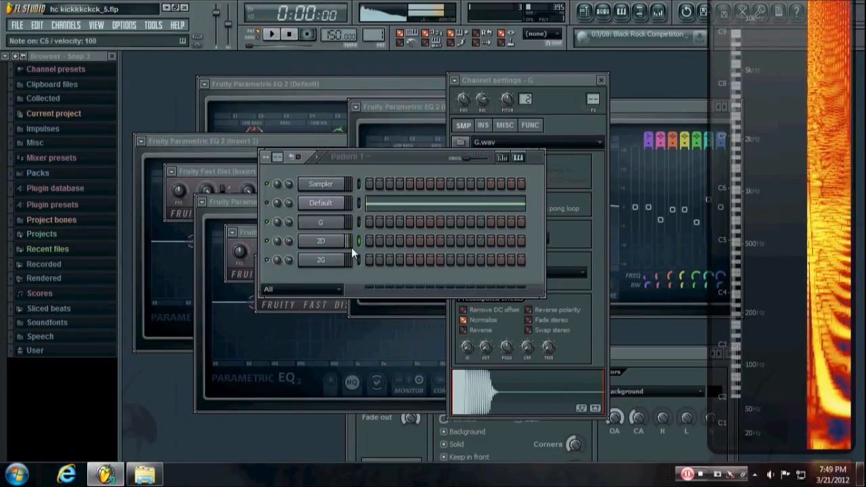
left_click(359, 223)
key("q")
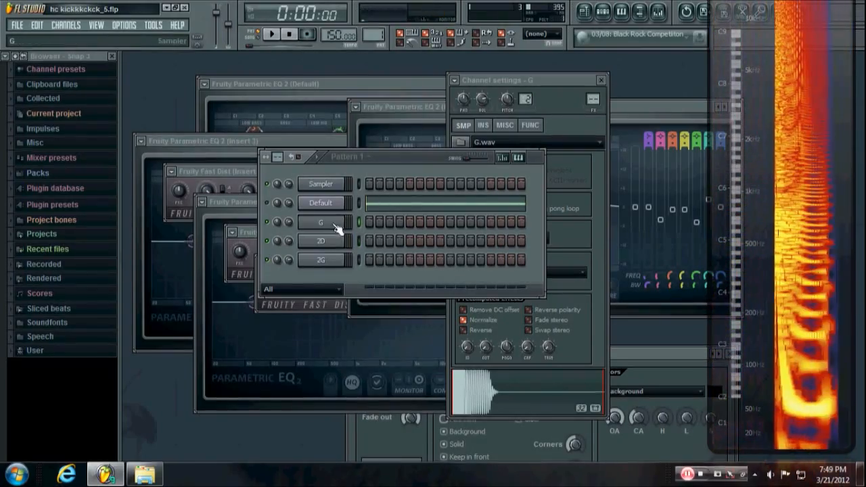
Open the piano roll of the G channel and add a one-bar C5 note at the start of bar 1.
right_click(338, 227)
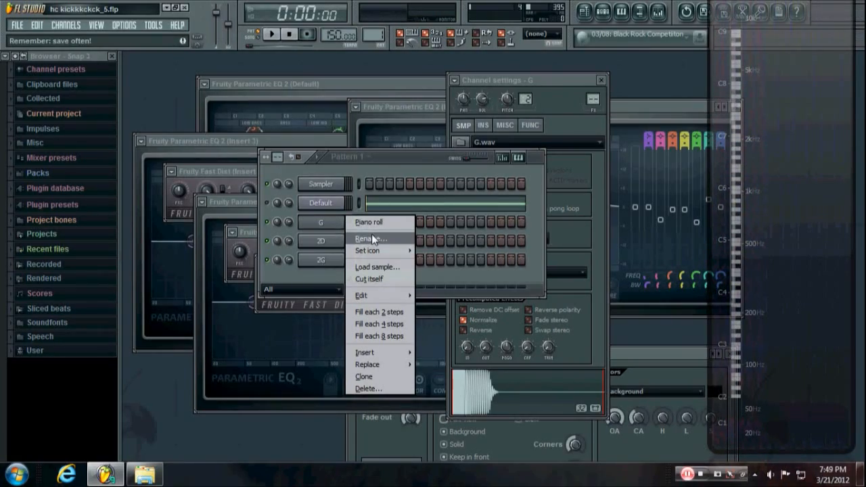
left_click(372, 225)
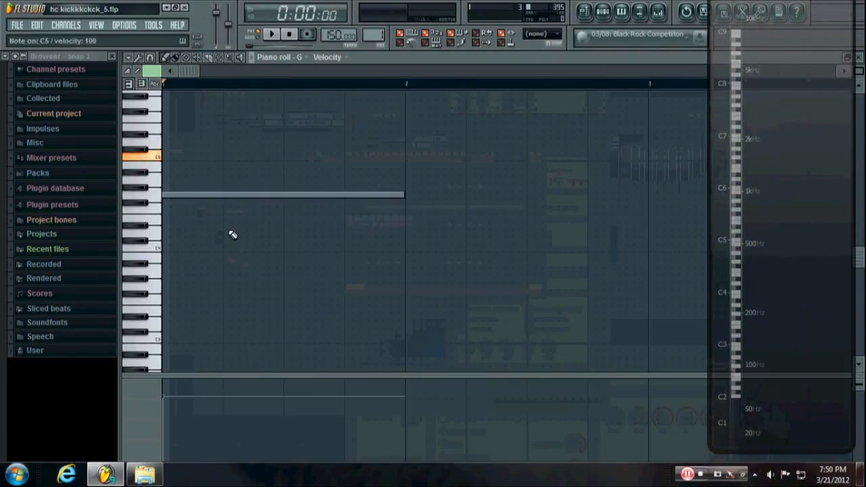
left_click(172, 156)
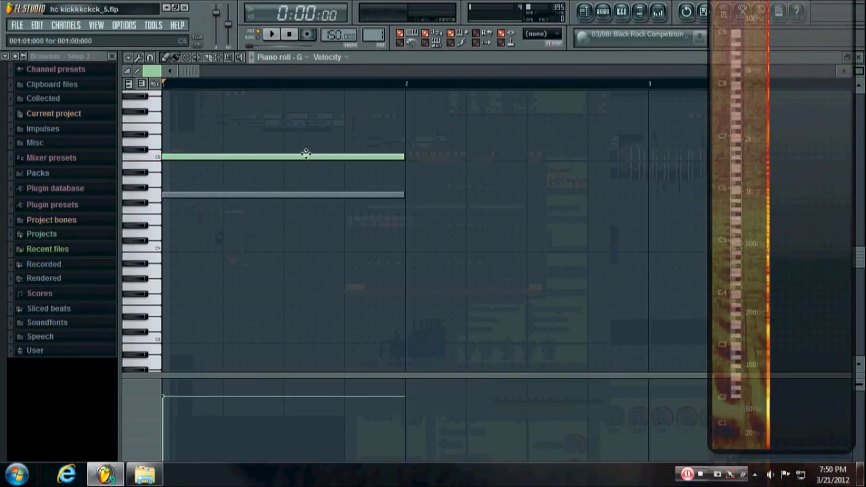
Add a short slide note with duration 0:00:012 above the C5 note and move it onto C5 at 1:02:000.
scroll(222, 149, "up", 4)
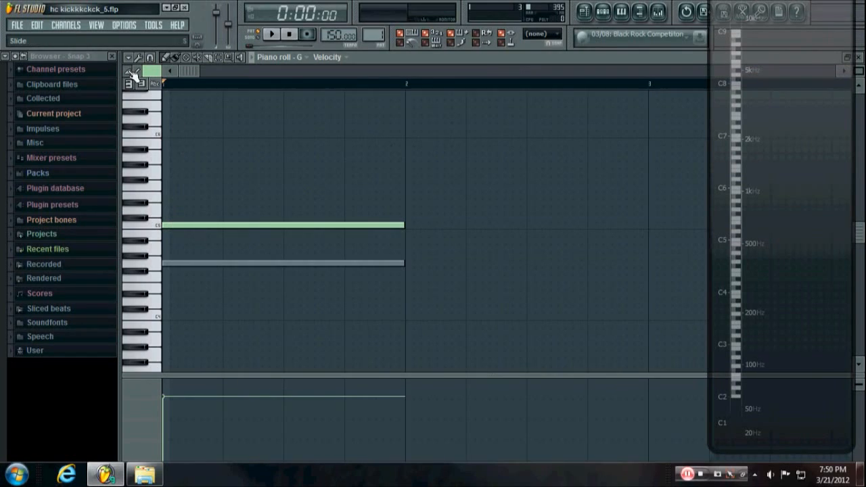
left_click(182, 202)
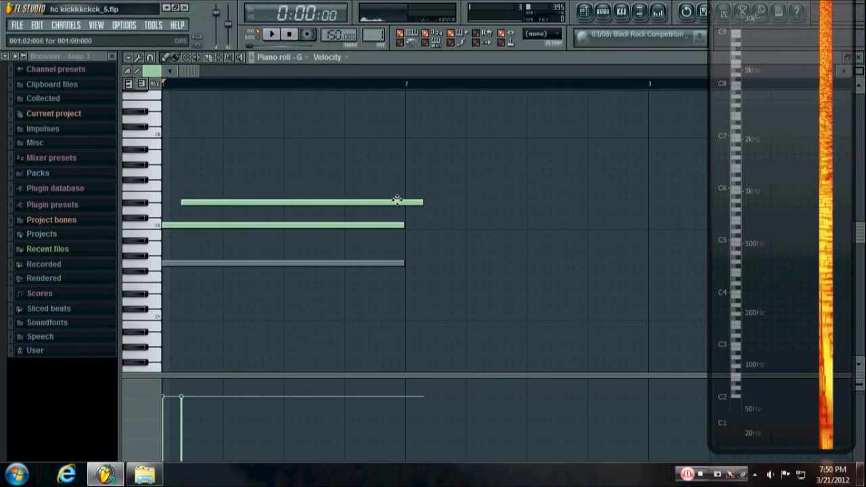
left_click_drag(423, 203, 194, 203)
right_click(187, 202)
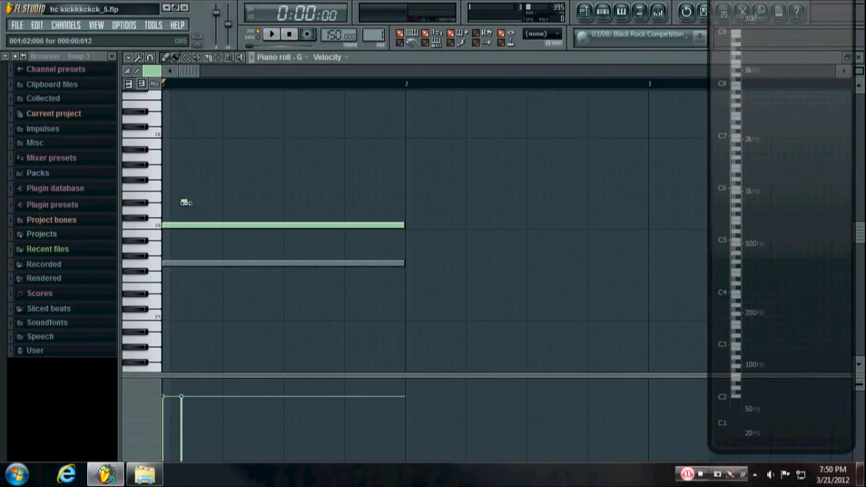
left_click(180, 202)
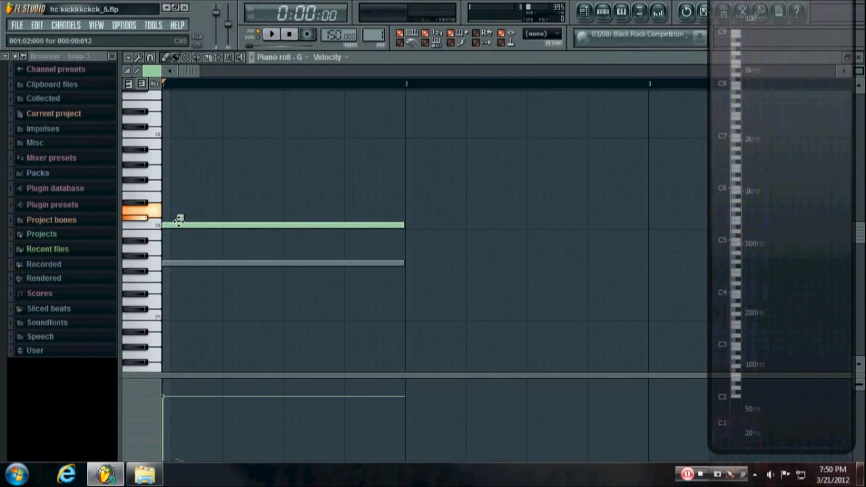
Check the Slide option in the short C5 note's properties, accept the dialog, and play the pattern.
key("space")
double_click(182, 225)
left_click(218, 242)
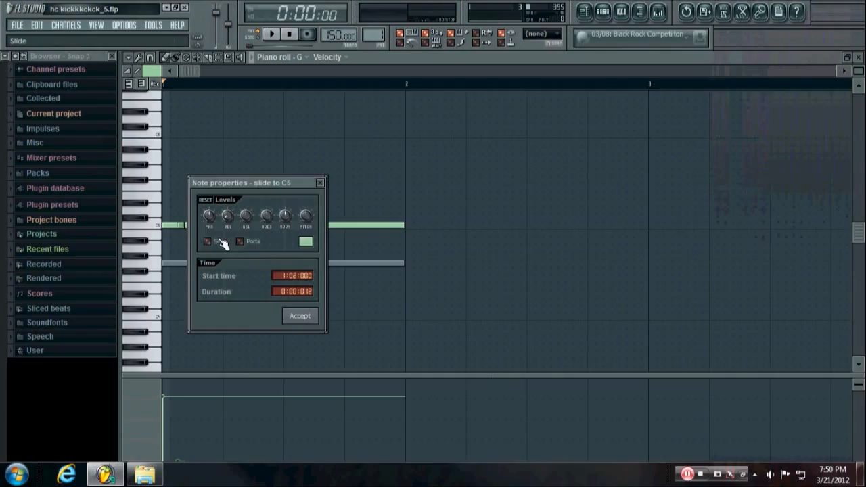
left_click(299, 314)
key("space")
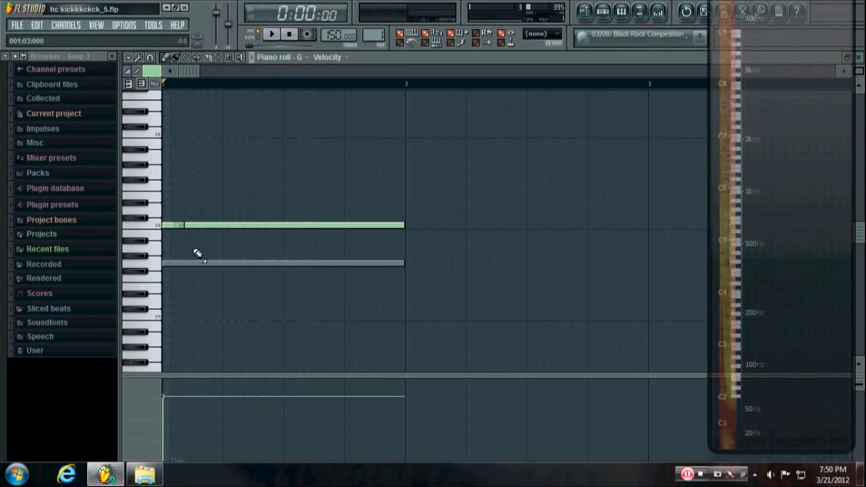
key("space")
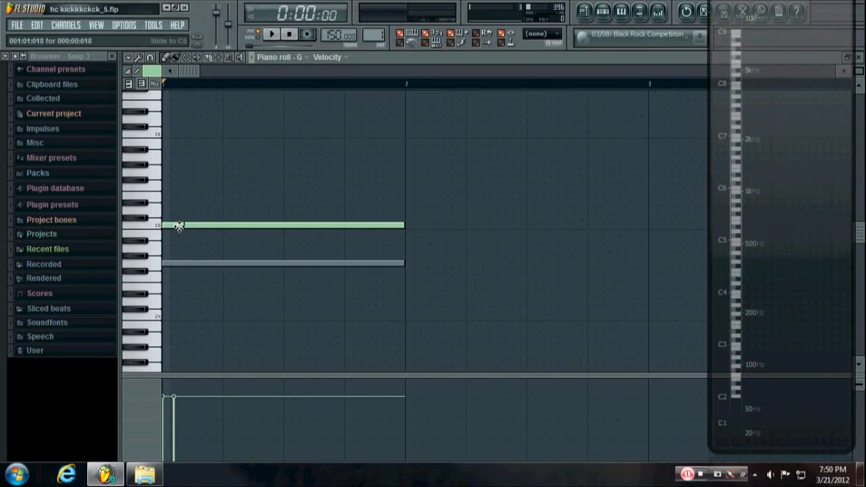
Raise the short slide note in the G channel from C5 to G5 and play the pattern.
left_click(171, 171)
left_click(174, 172)
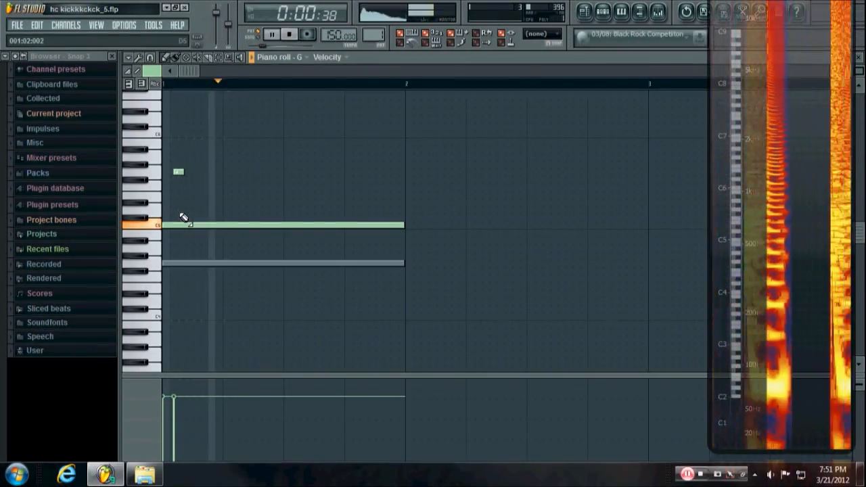
key("space")
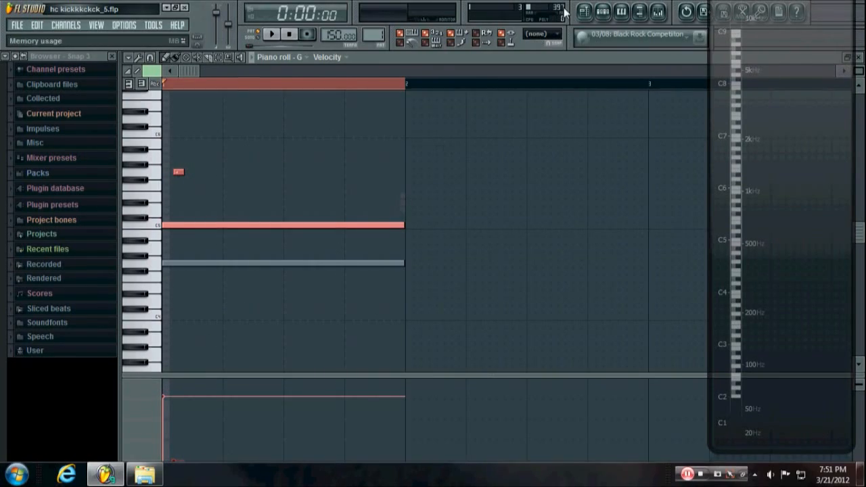
Copy both G channel notes into the 2D channel's piano roll and raise the long note to G5.
left_click(618, 13)
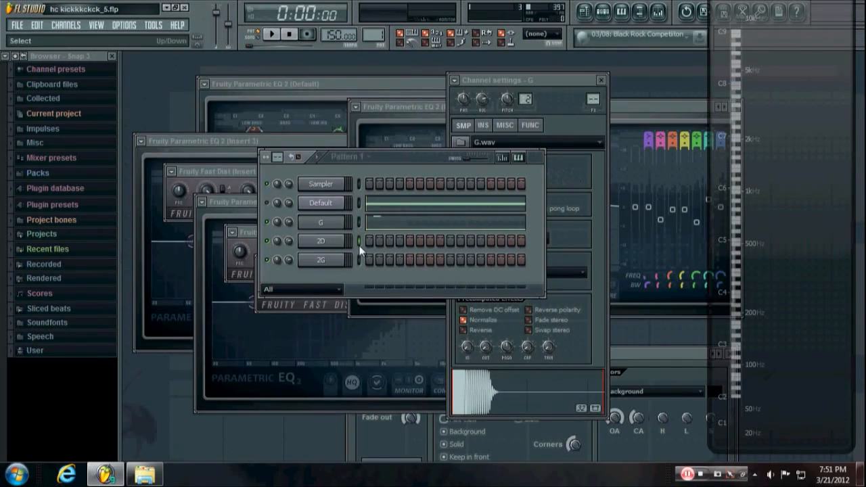
left_click(623, 14)
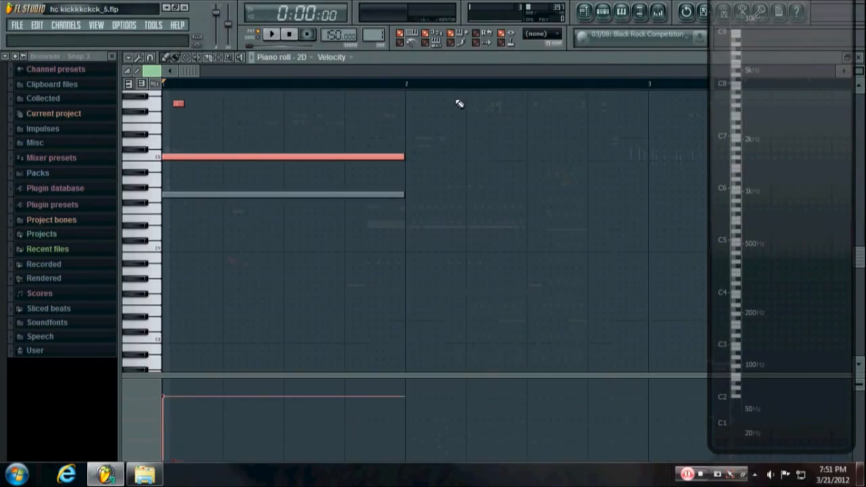
scroll(321, 152, "up", 3)
left_click_drag(201, 224, 202, 174)
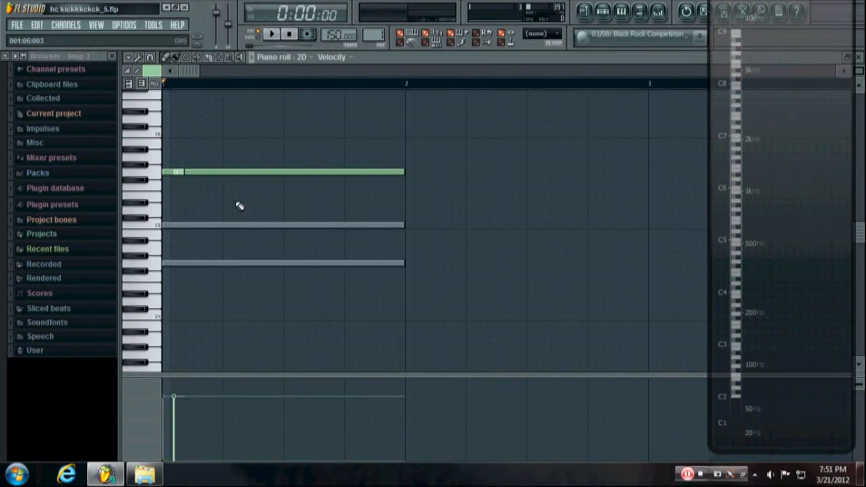
Play the pattern to hear the 2D kick with its long note and slide note on G5.
key("space")
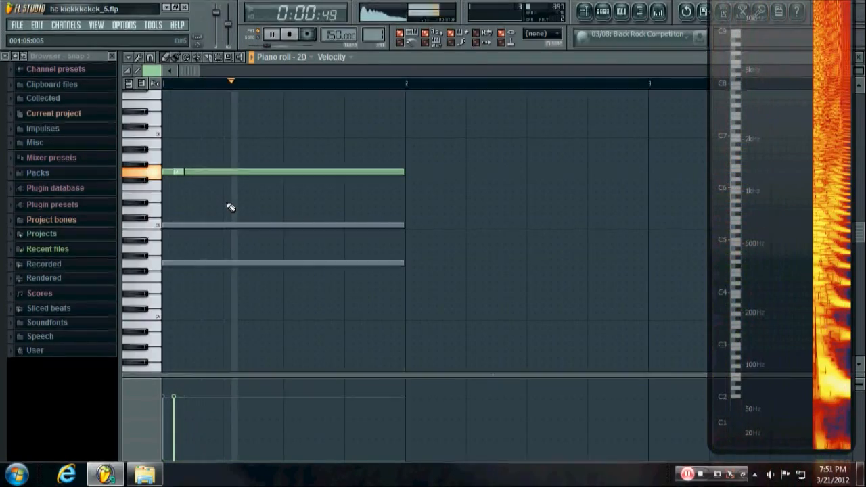
key("space")
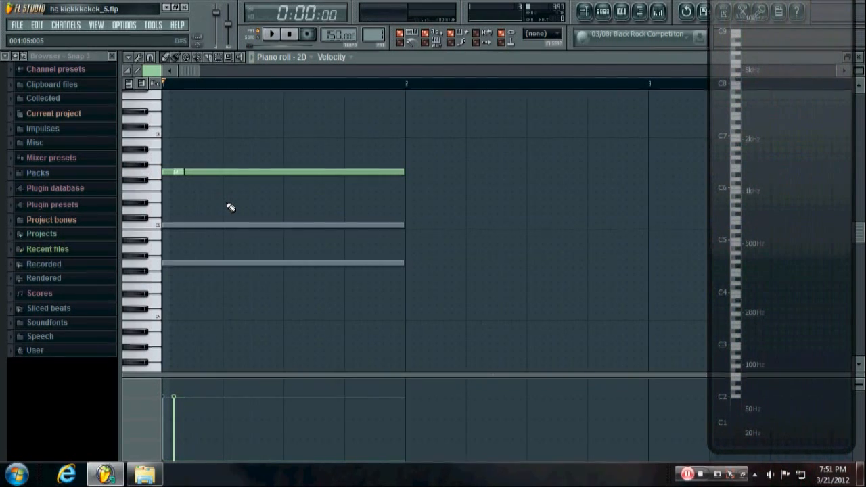
key("space")
left_click(602, 11)
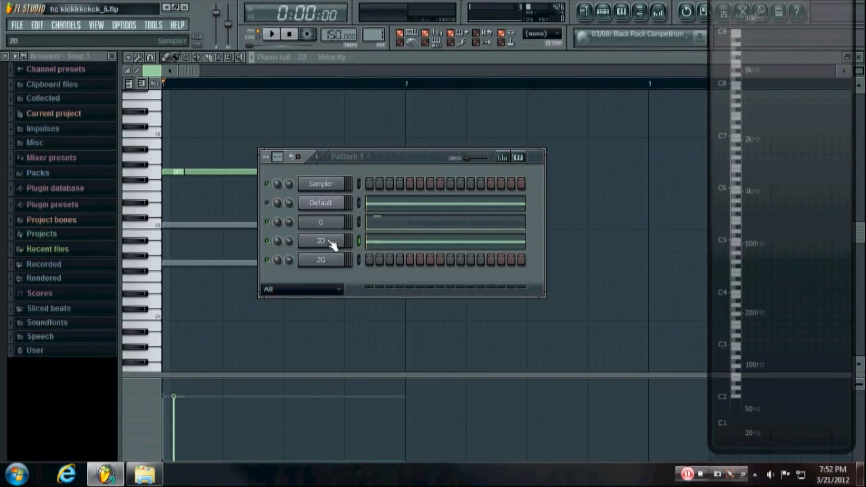
left_click(423, 58)
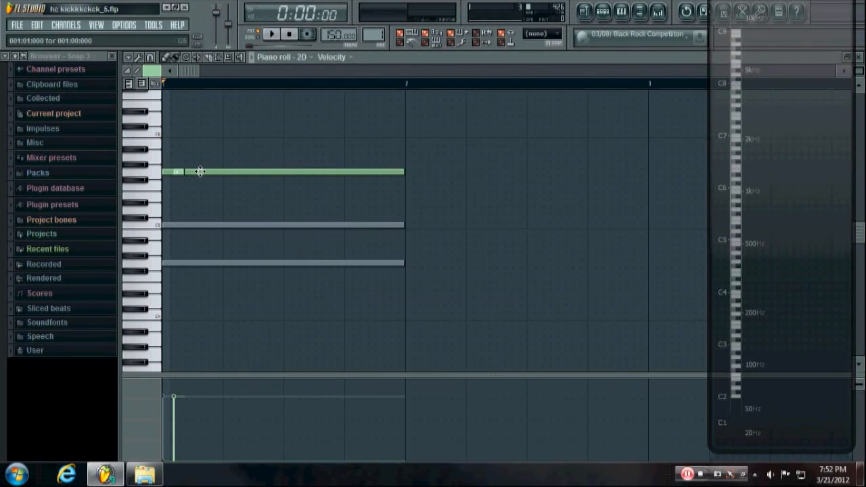
Enable Reverse polarity in the 2D channel's sample settings and play the pattern to compare the sound.
left_click(602, 11)
left_click(332, 241)
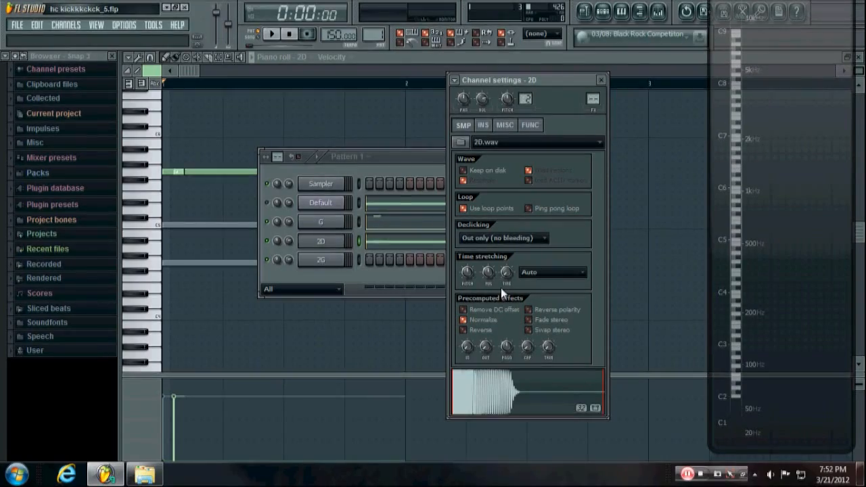
left_click(538, 311)
key("space")
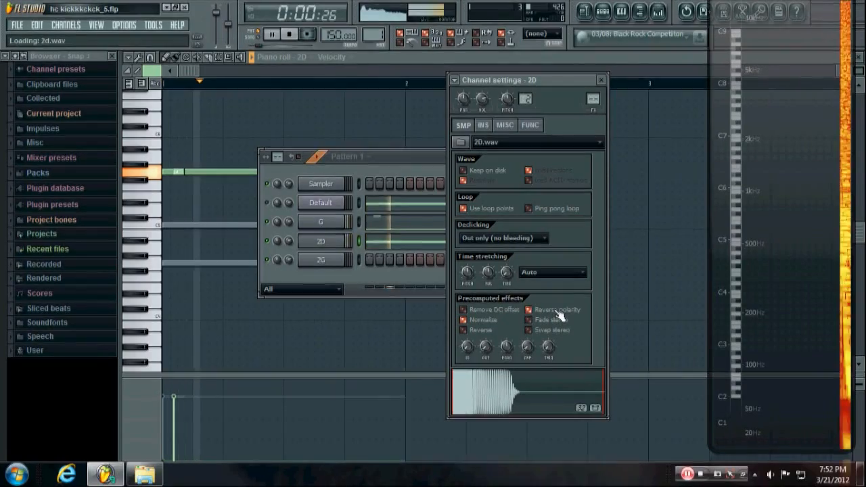
key("space")
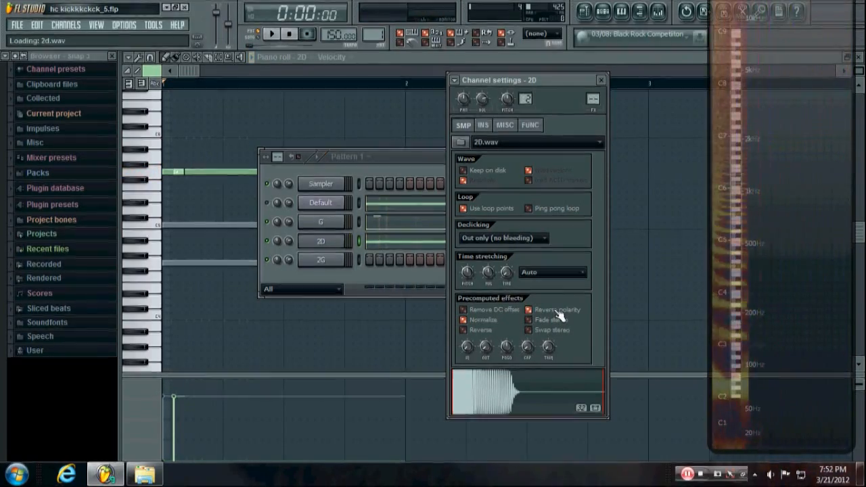
key("space")
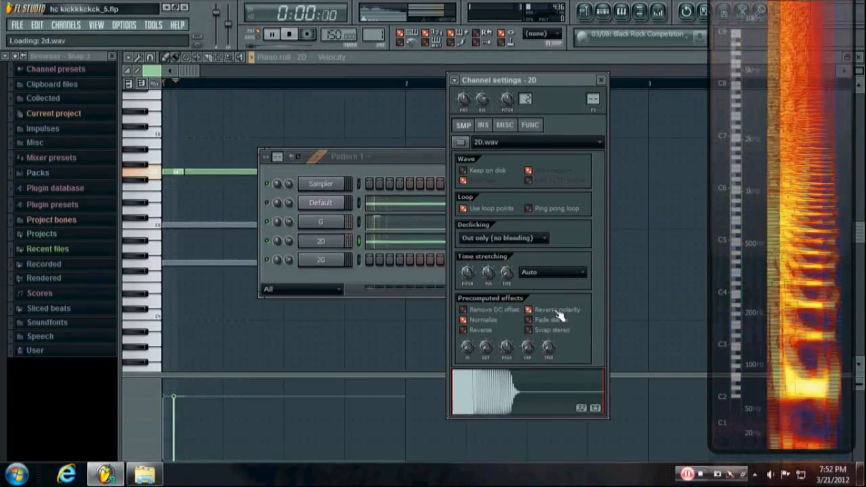
left_click(529, 310)
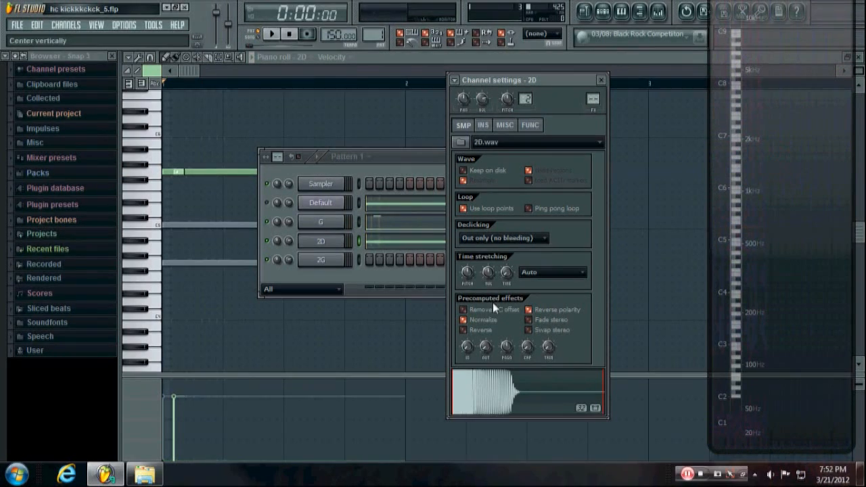
Try nudging the long G5 note in the 2D piano roll to 1:01:001 and replay the pattern.
right_click(208, 189)
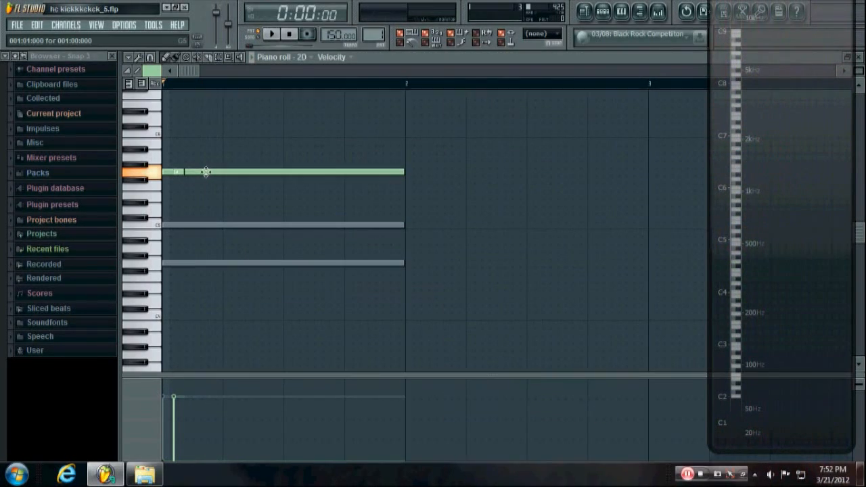
key("space")
key("space")
left_click_drag(207, 172, 181, 172)
key("space")
key("space")
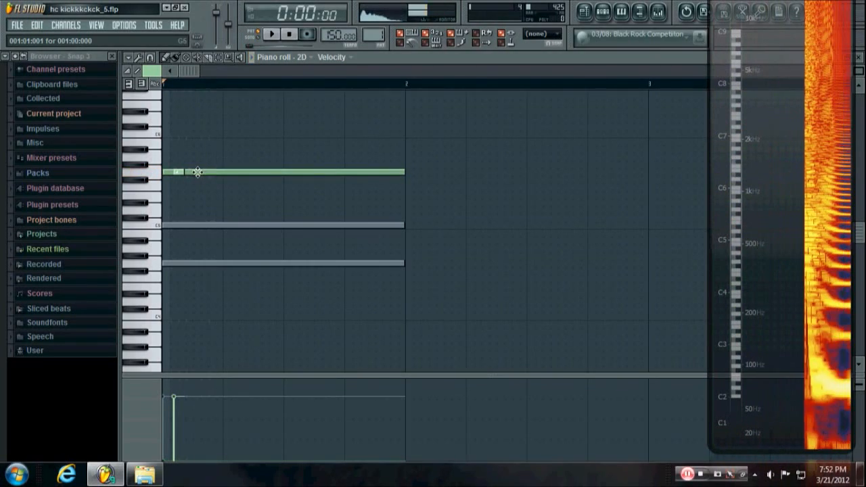
key("space")
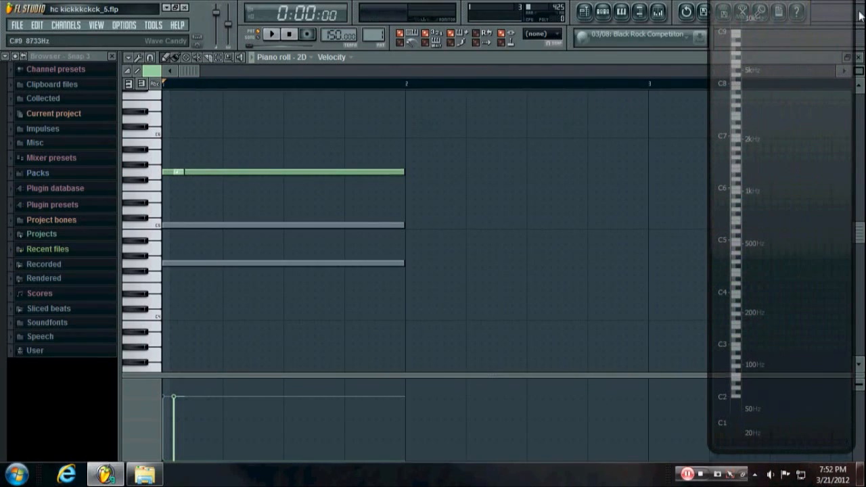
Close the piano roll and compare playback with the 2D sample's Reverse polarity switched off and back on.
left_click(859, 57)
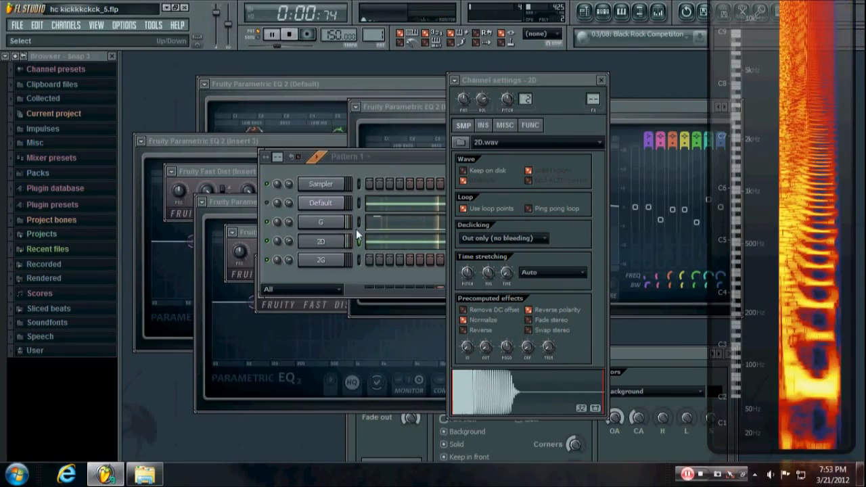
double_click(320, 248)
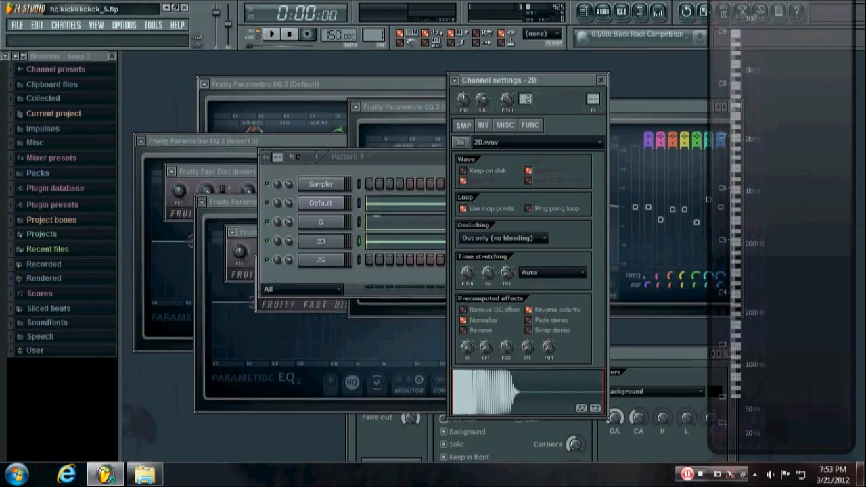
key("space")
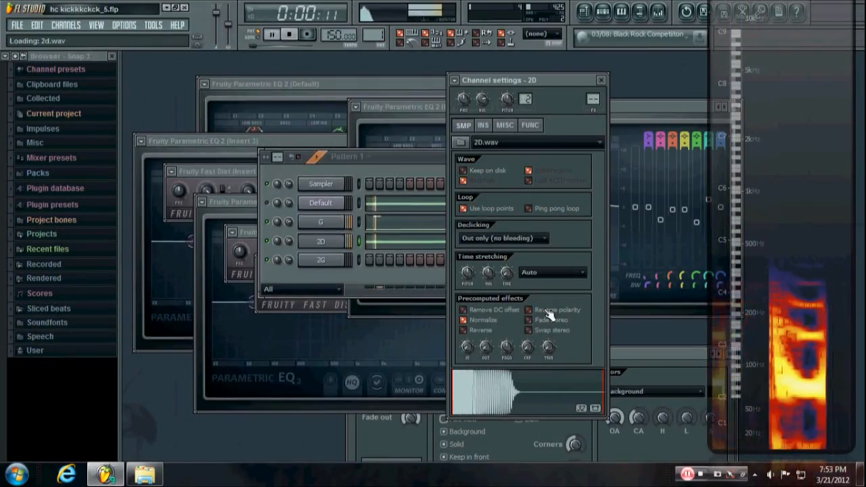
key("space")
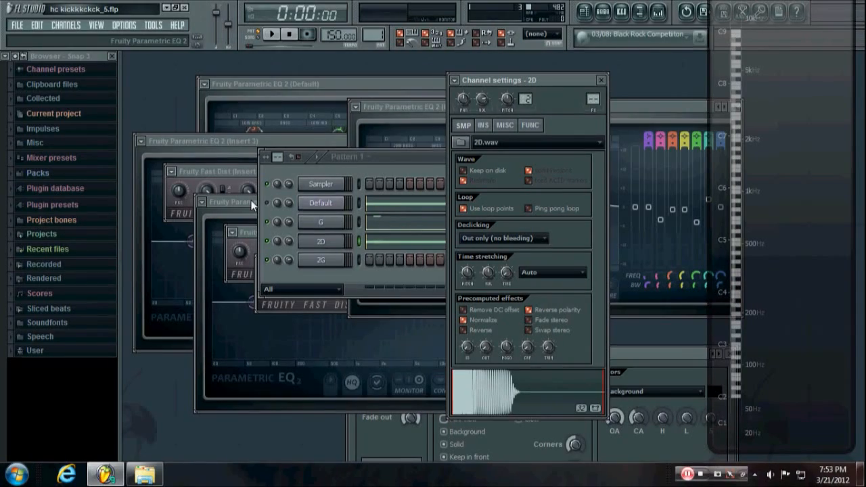
key("space")
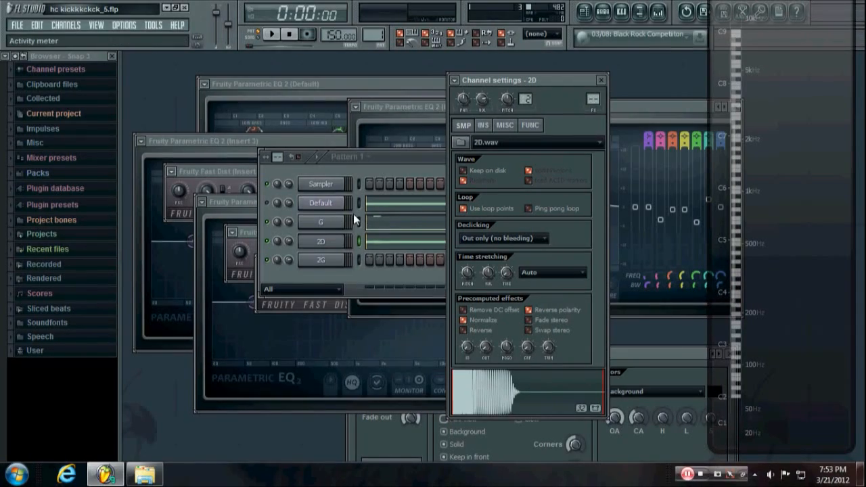
key("space")
Return the G channel's short slide note to C5 and examine the channel's miscellaneous and volume envelope settings.
left_click(382, 228)
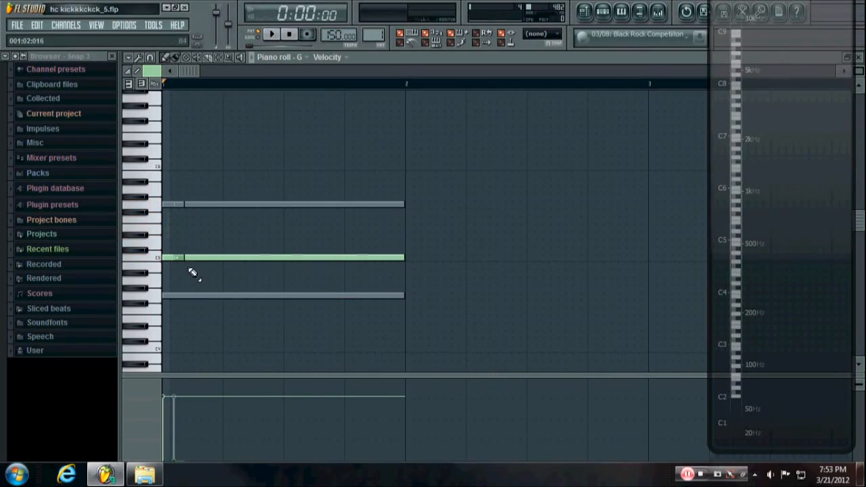
left_click(603, 12)
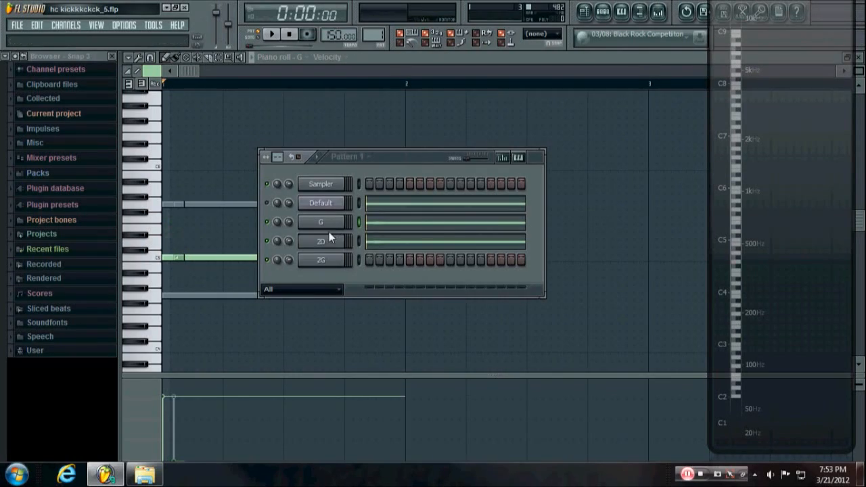
left_click(335, 222)
left_click(491, 125)
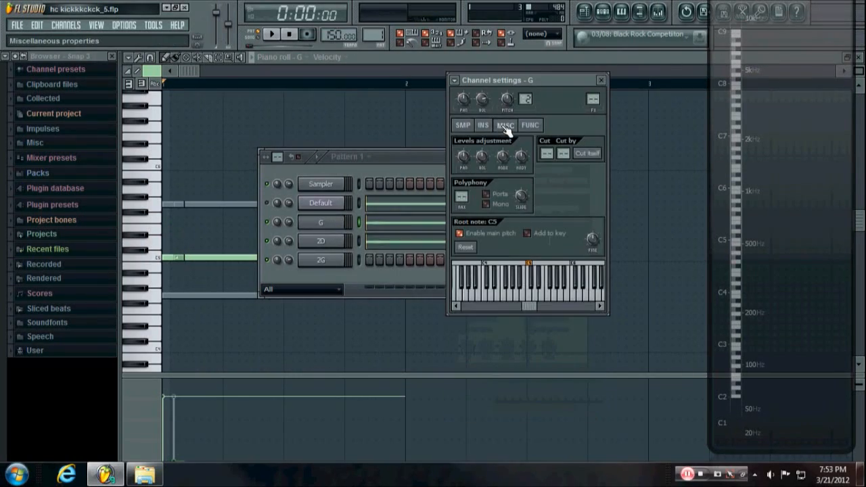
left_click(488, 125)
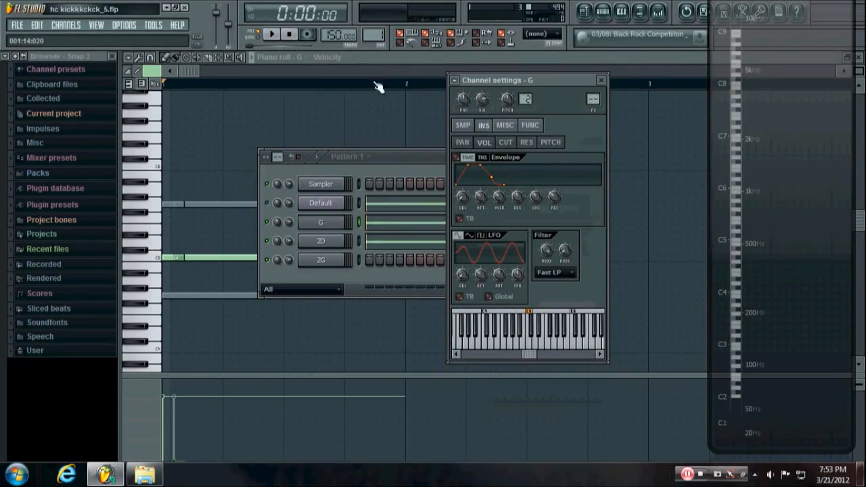
left_click(409, 63)
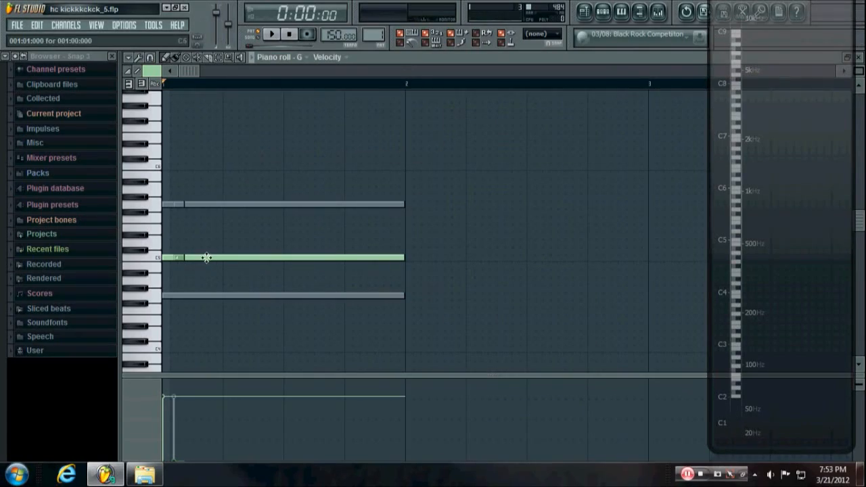
left_click(202, 255)
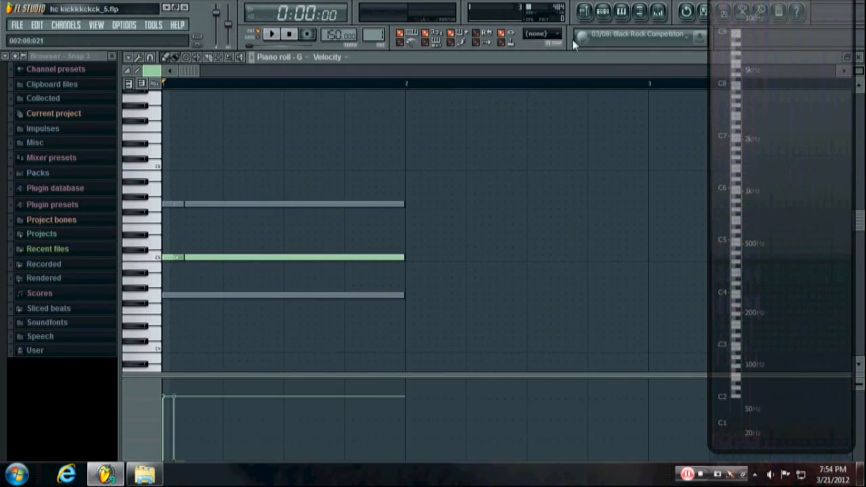
Open the 2D piano roll and try shifting the long G5 note by a few ticks to 1:01:006.
left_click(603, 14)
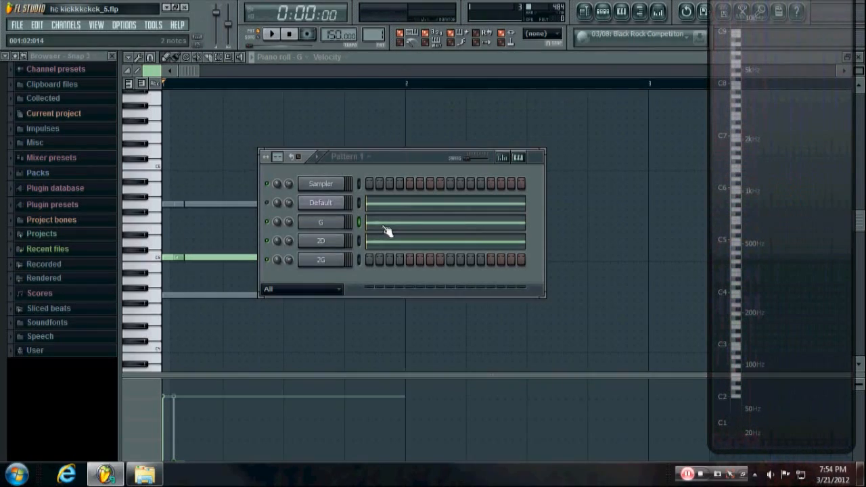
left_click(382, 237)
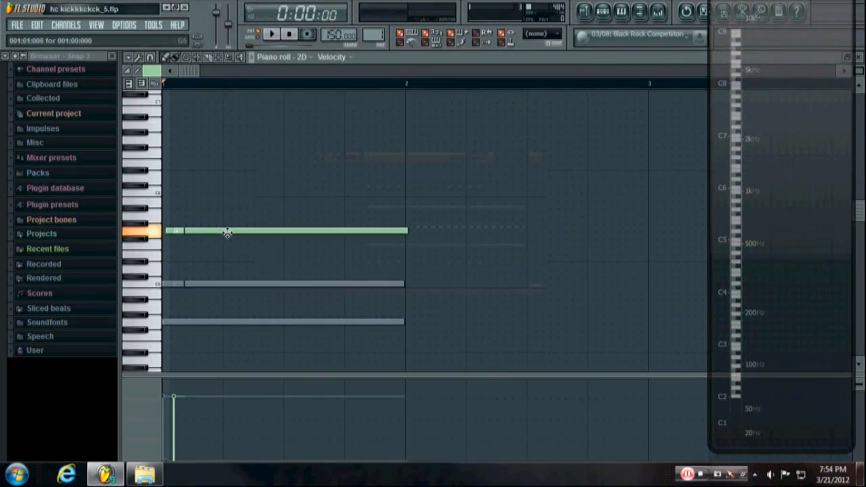
left_click_drag(217, 229, 186, 231)
left_click(858, 58)
Reopen the 2D channel settings and toggle Reverse polarity off and on to compare the layered kick.
left_click(346, 241)
left_click(472, 126)
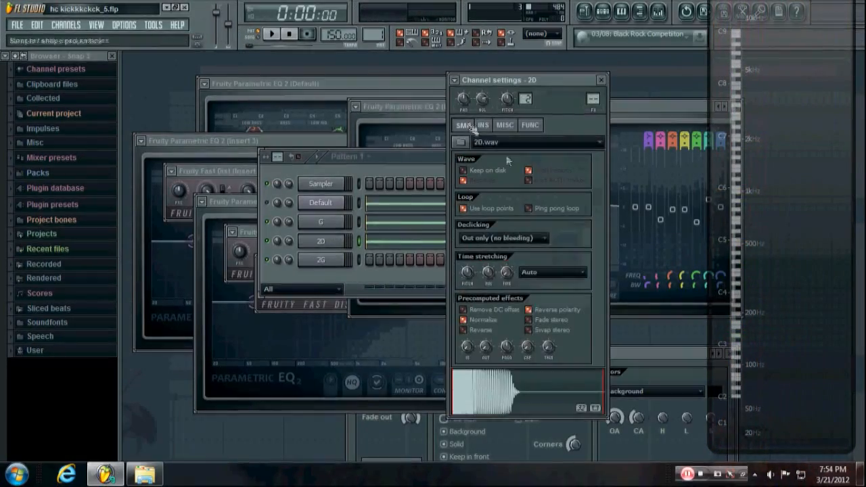
left_click(546, 310)
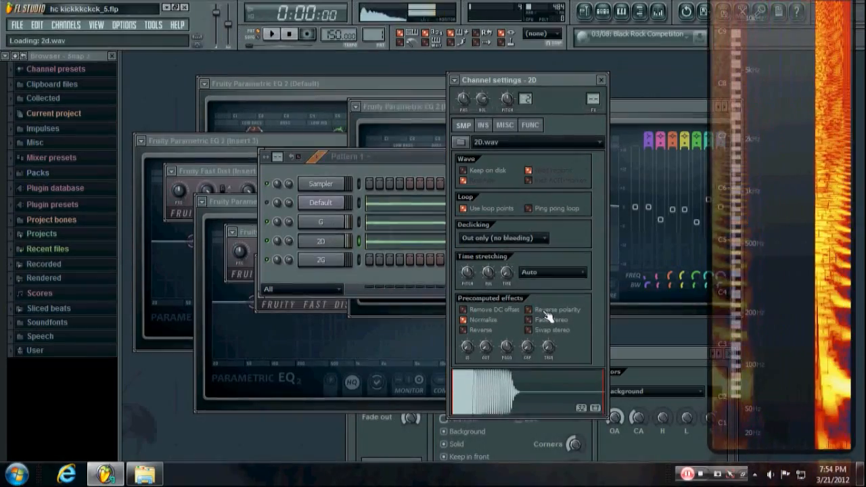
left_click(545, 312)
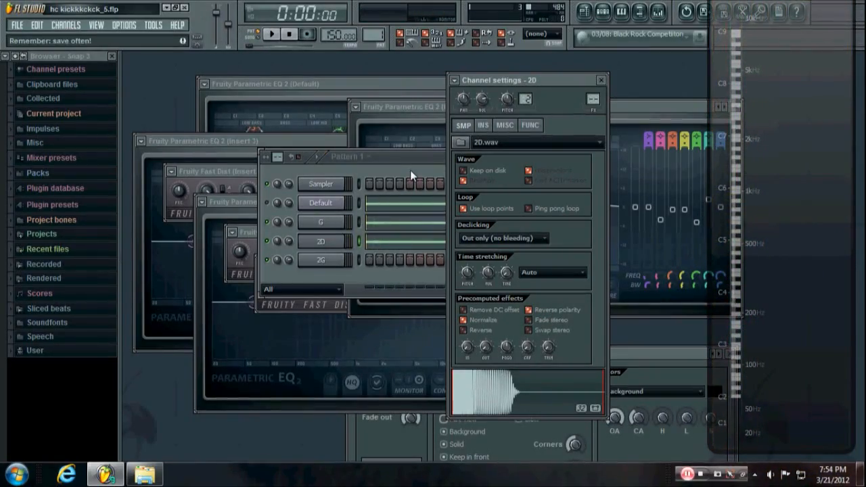
Open the Default channel's Sytrus and examine the main settings and operator 1's volume envelope.
left_click(325, 203)
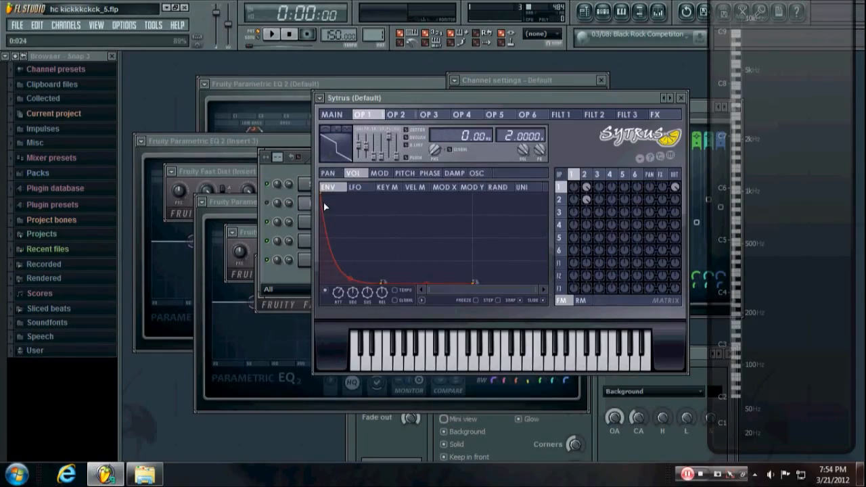
left_click(331, 115)
left_click(551, 83)
left_click(600, 80)
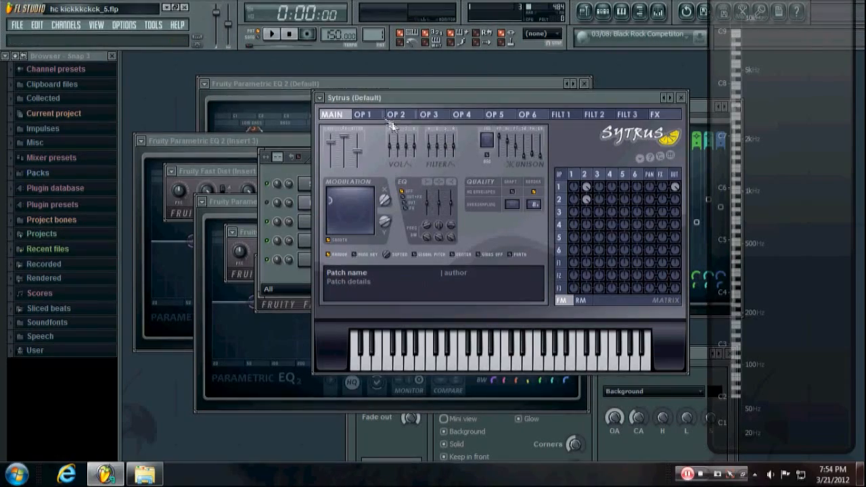
left_click(363, 114)
left_click_drag(337, 294, 337, 295)
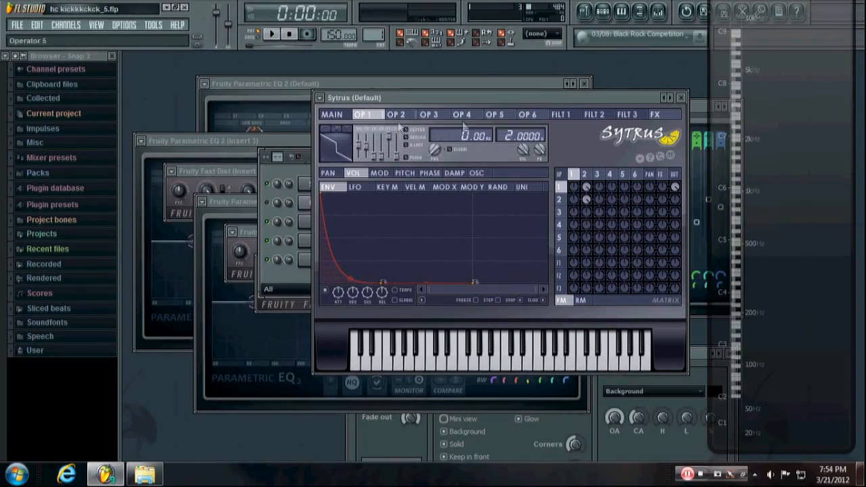
left_click(343, 114)
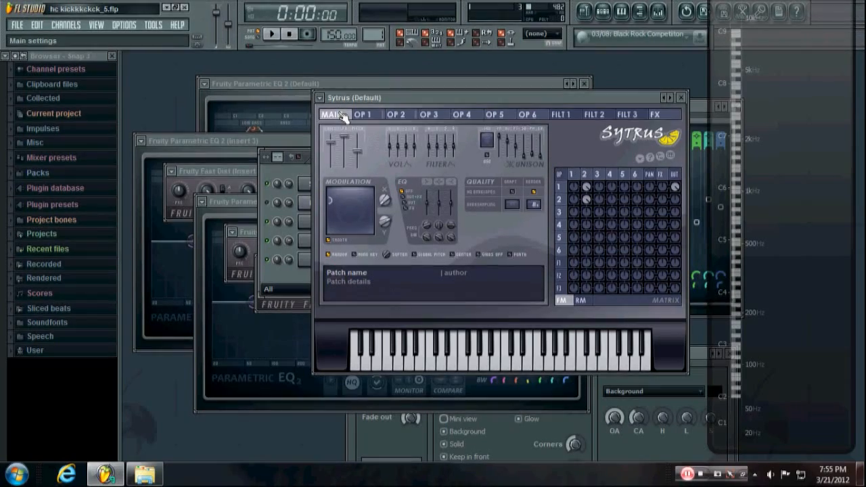
left_click(295, 269)
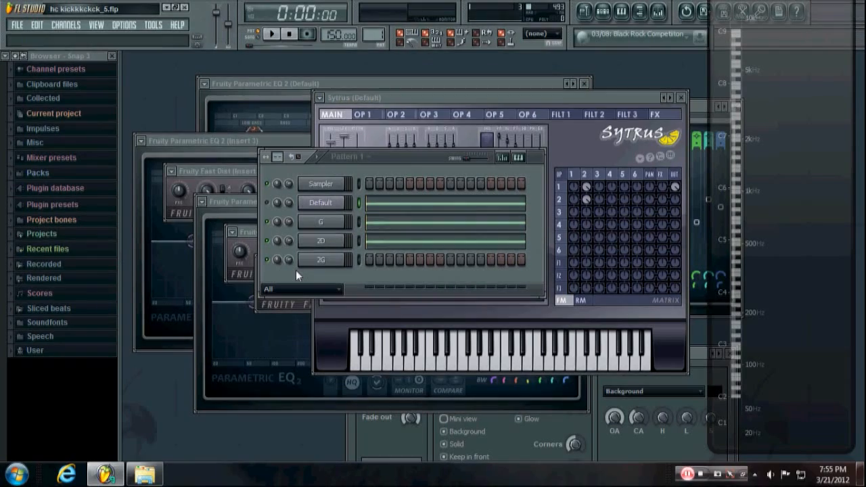